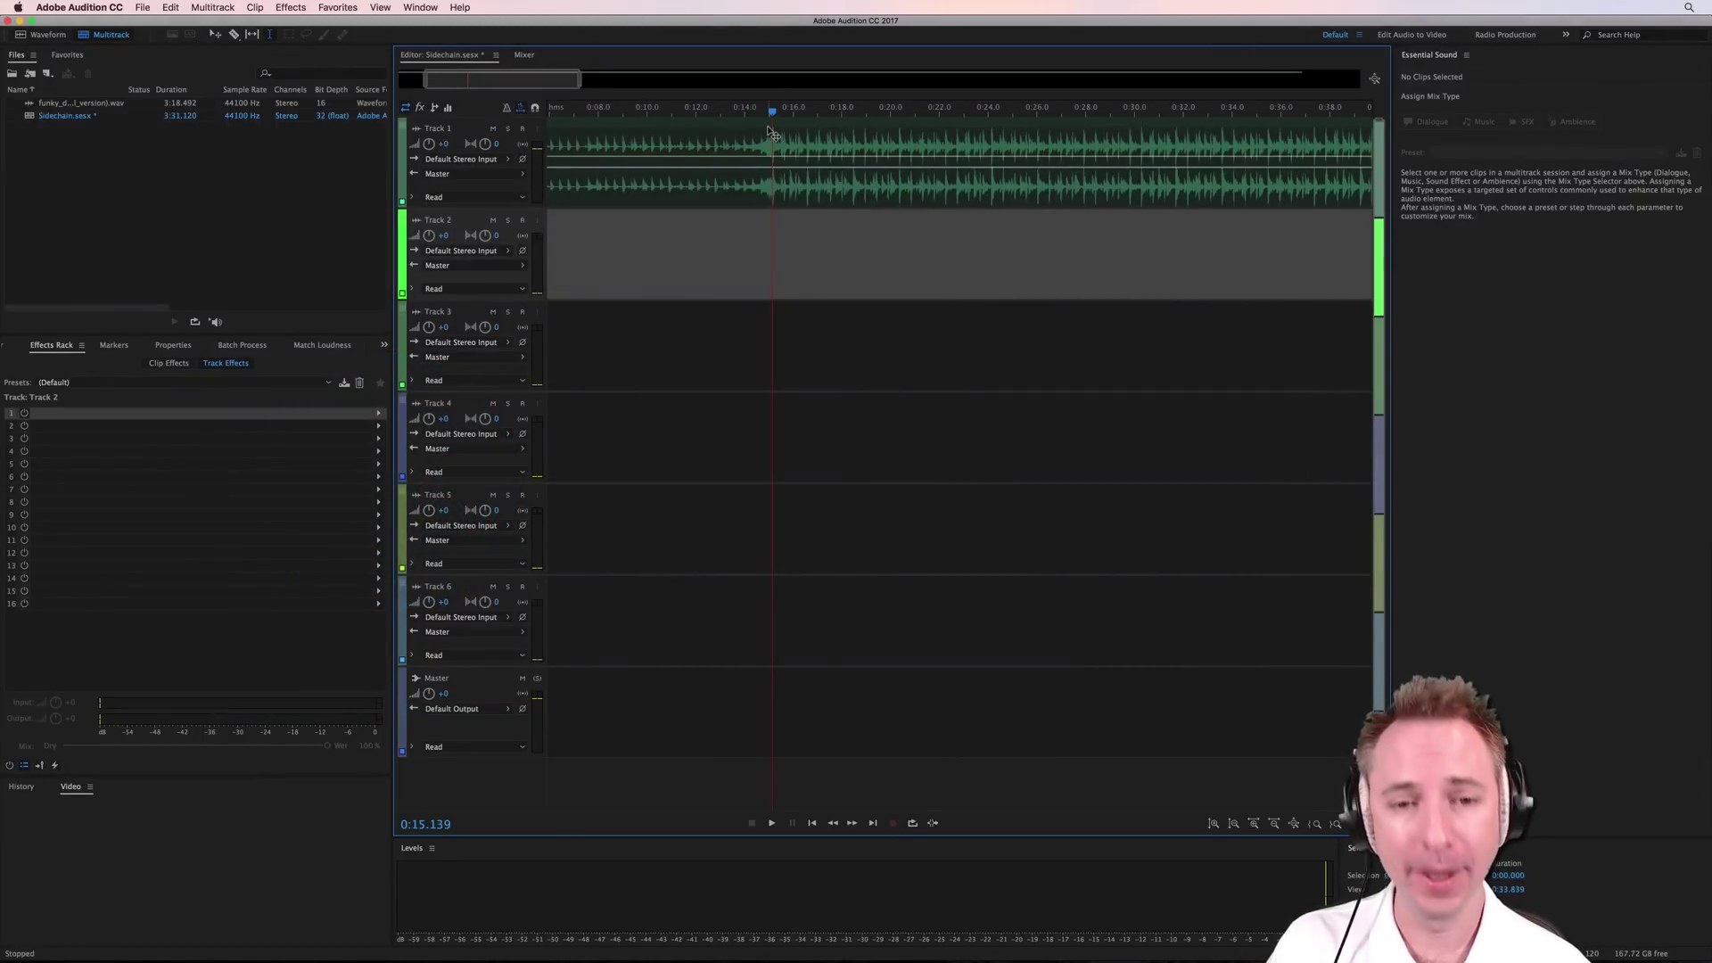
- Play and stop the session to preview the music clip on Track 1
{"action": "key", "text": "space"}
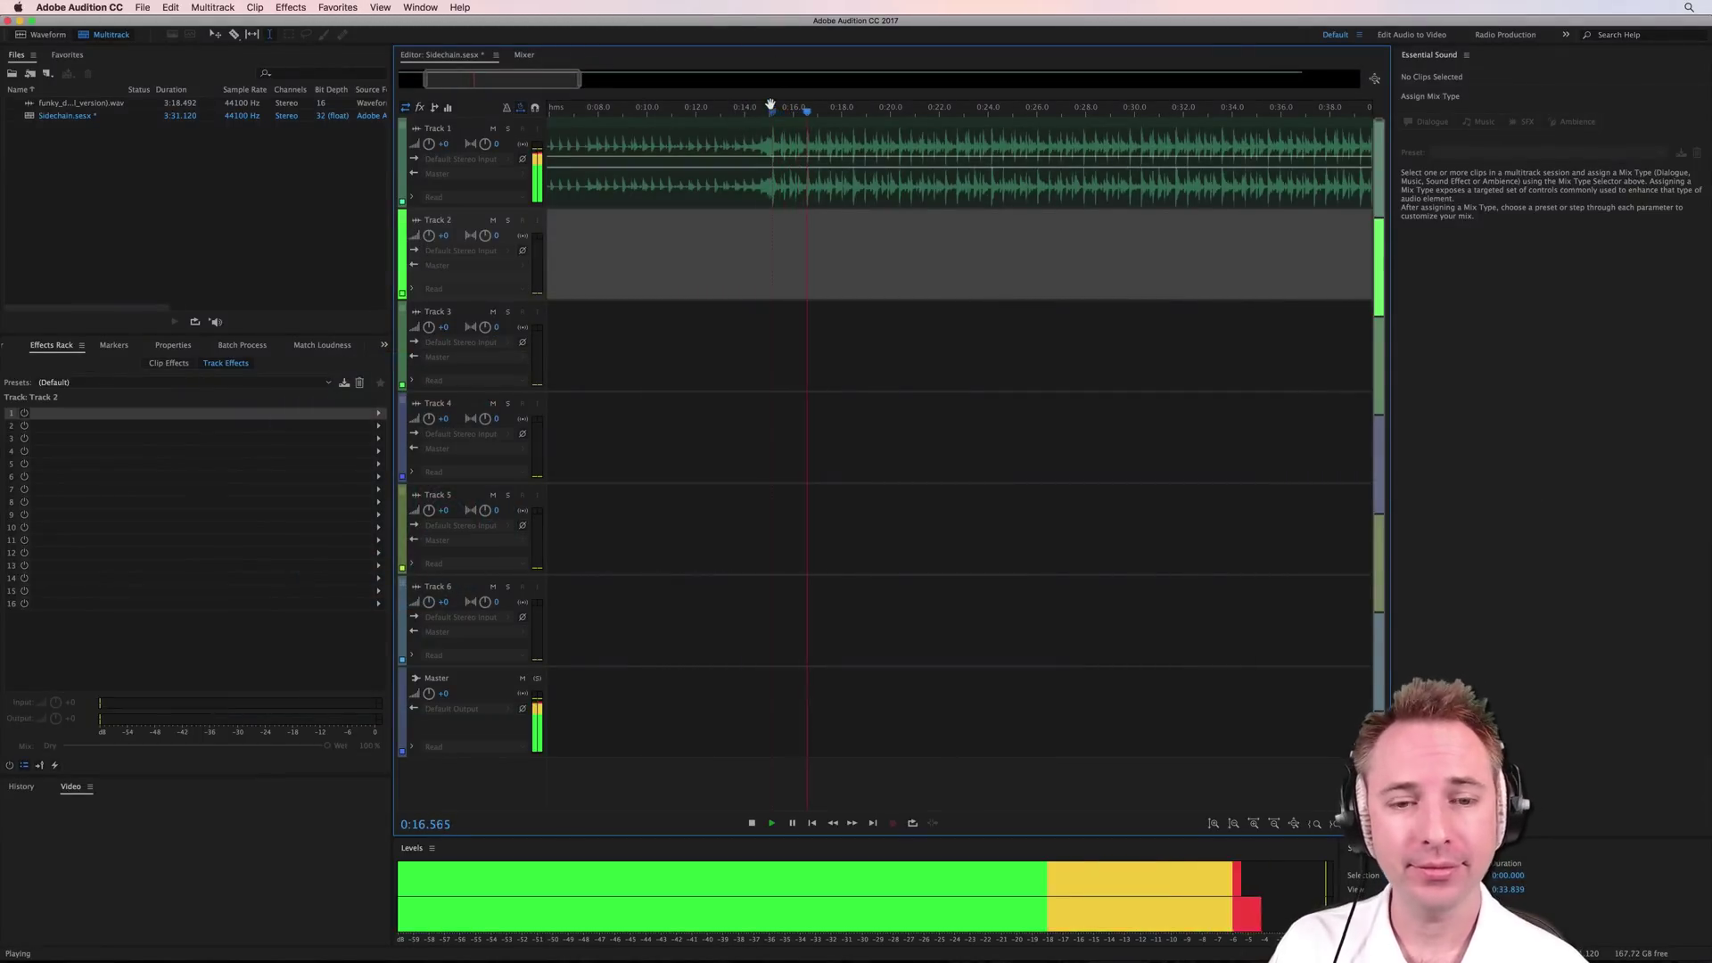
{"action": "key", "text": "space"}
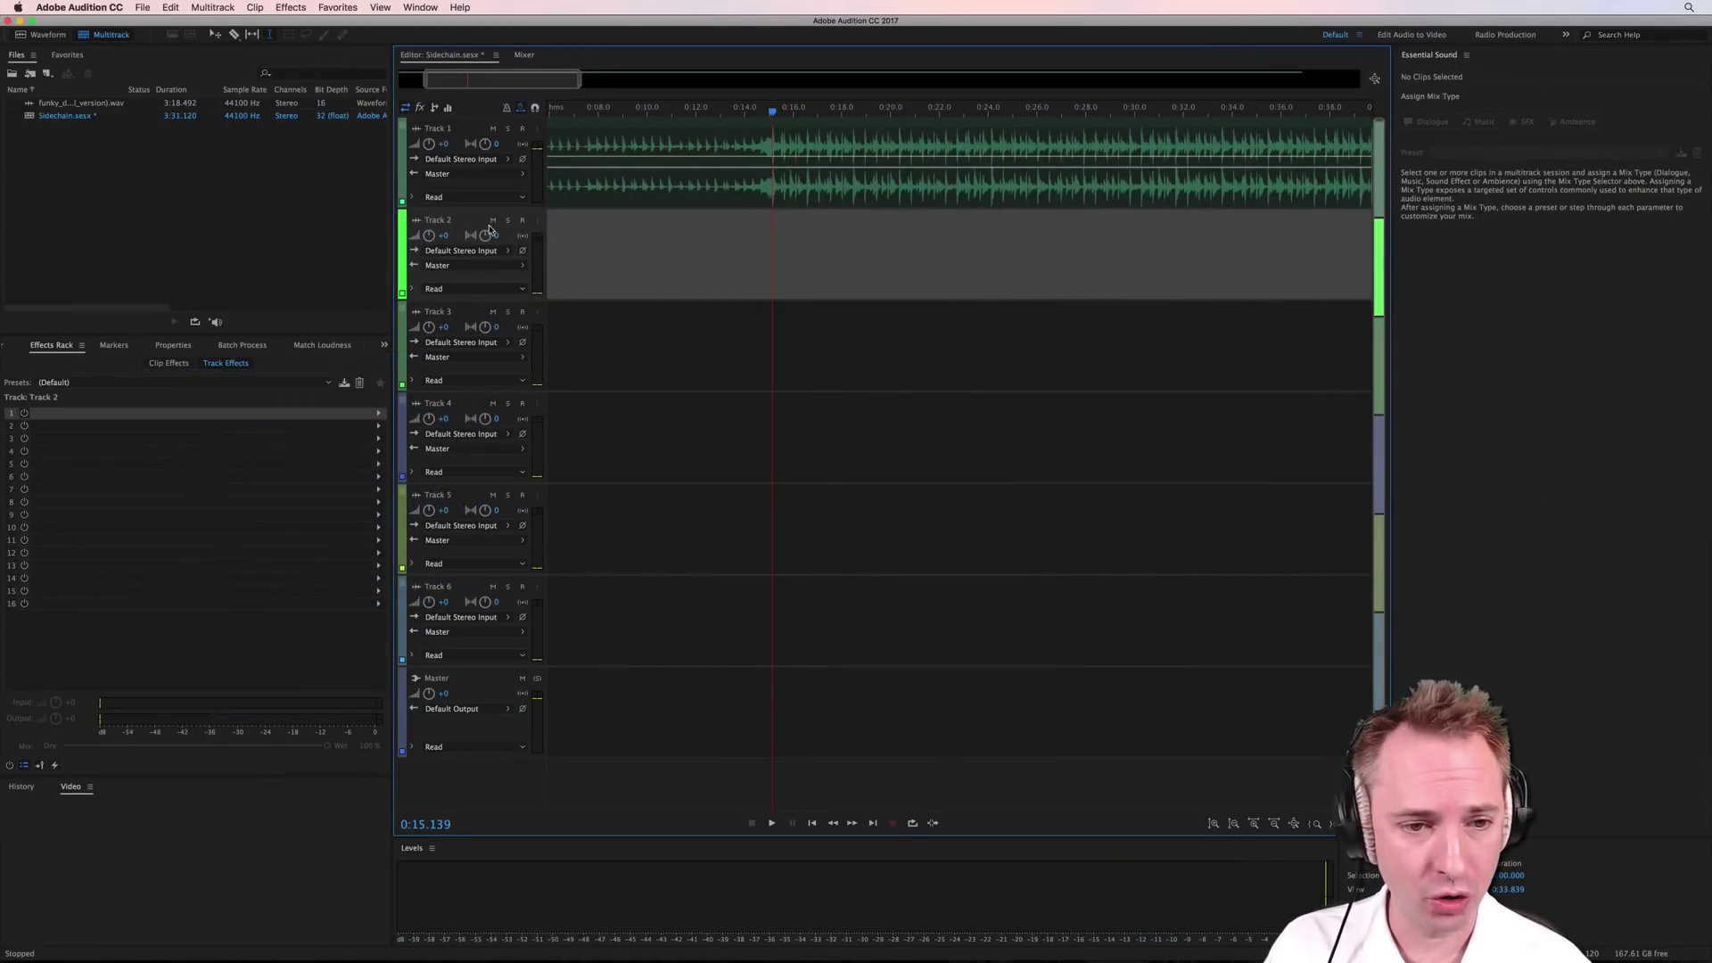
- Arm Track 2, record the voiceover clip Track 2_003, review it, then disarm the track
{"action": "left_click", "coordinate": [521, 221]}
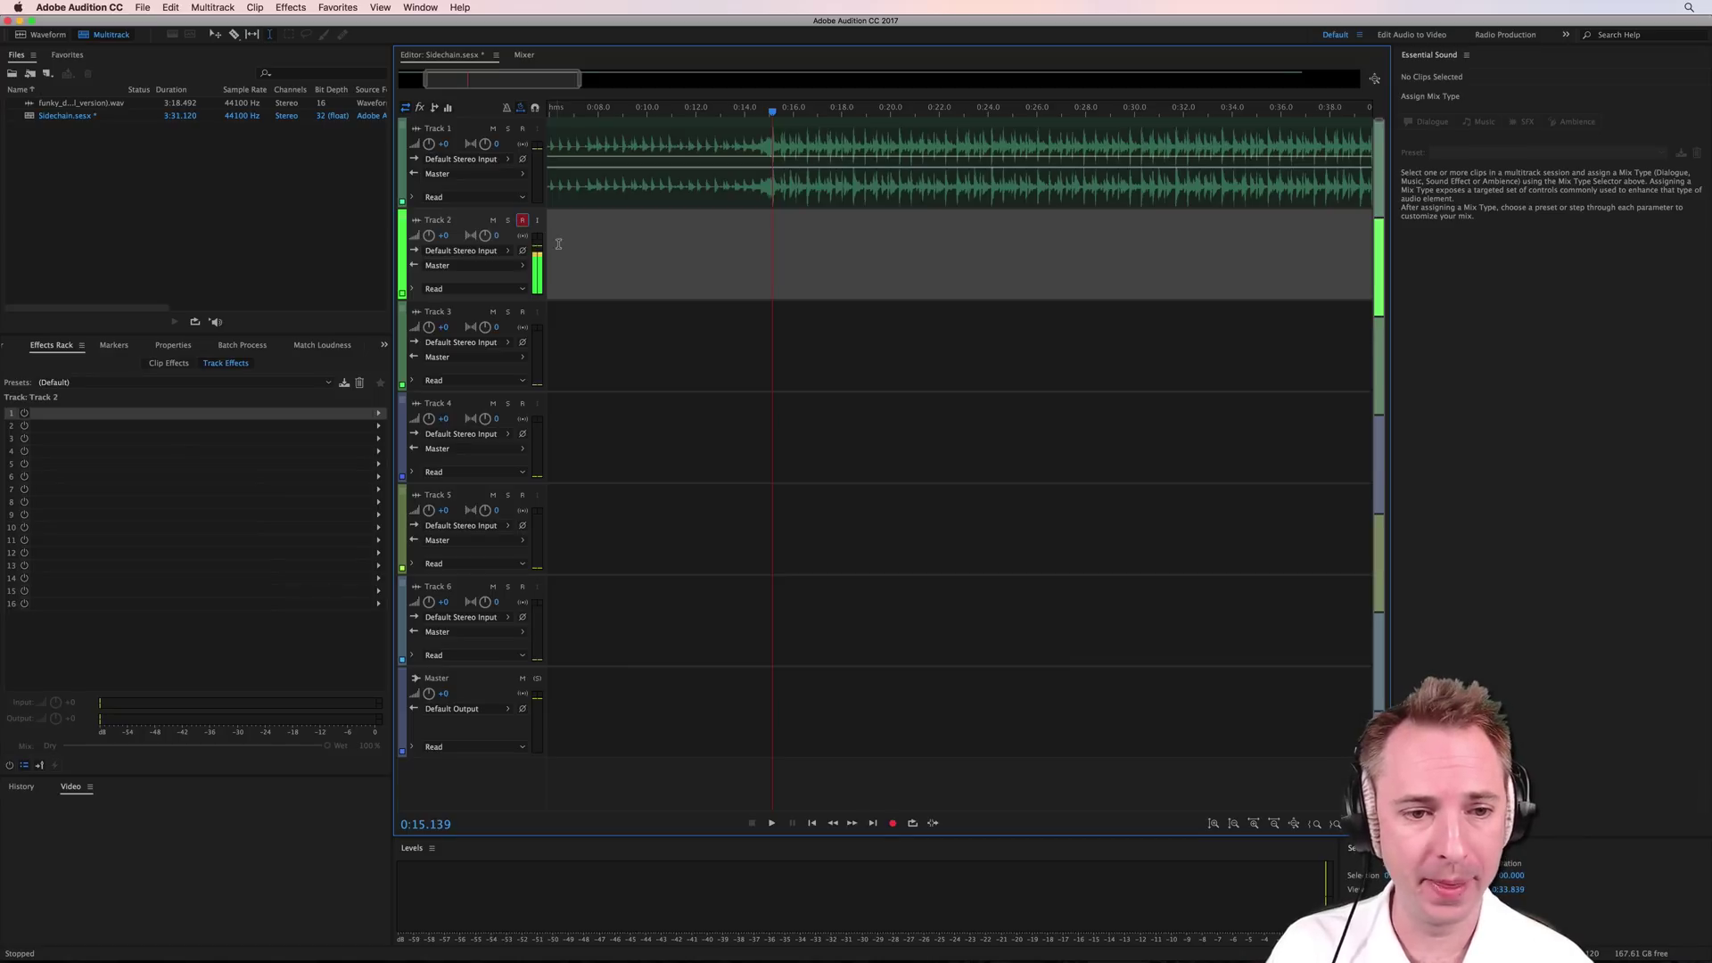
{"action": "left_click", "coordinate": [893, 823]}
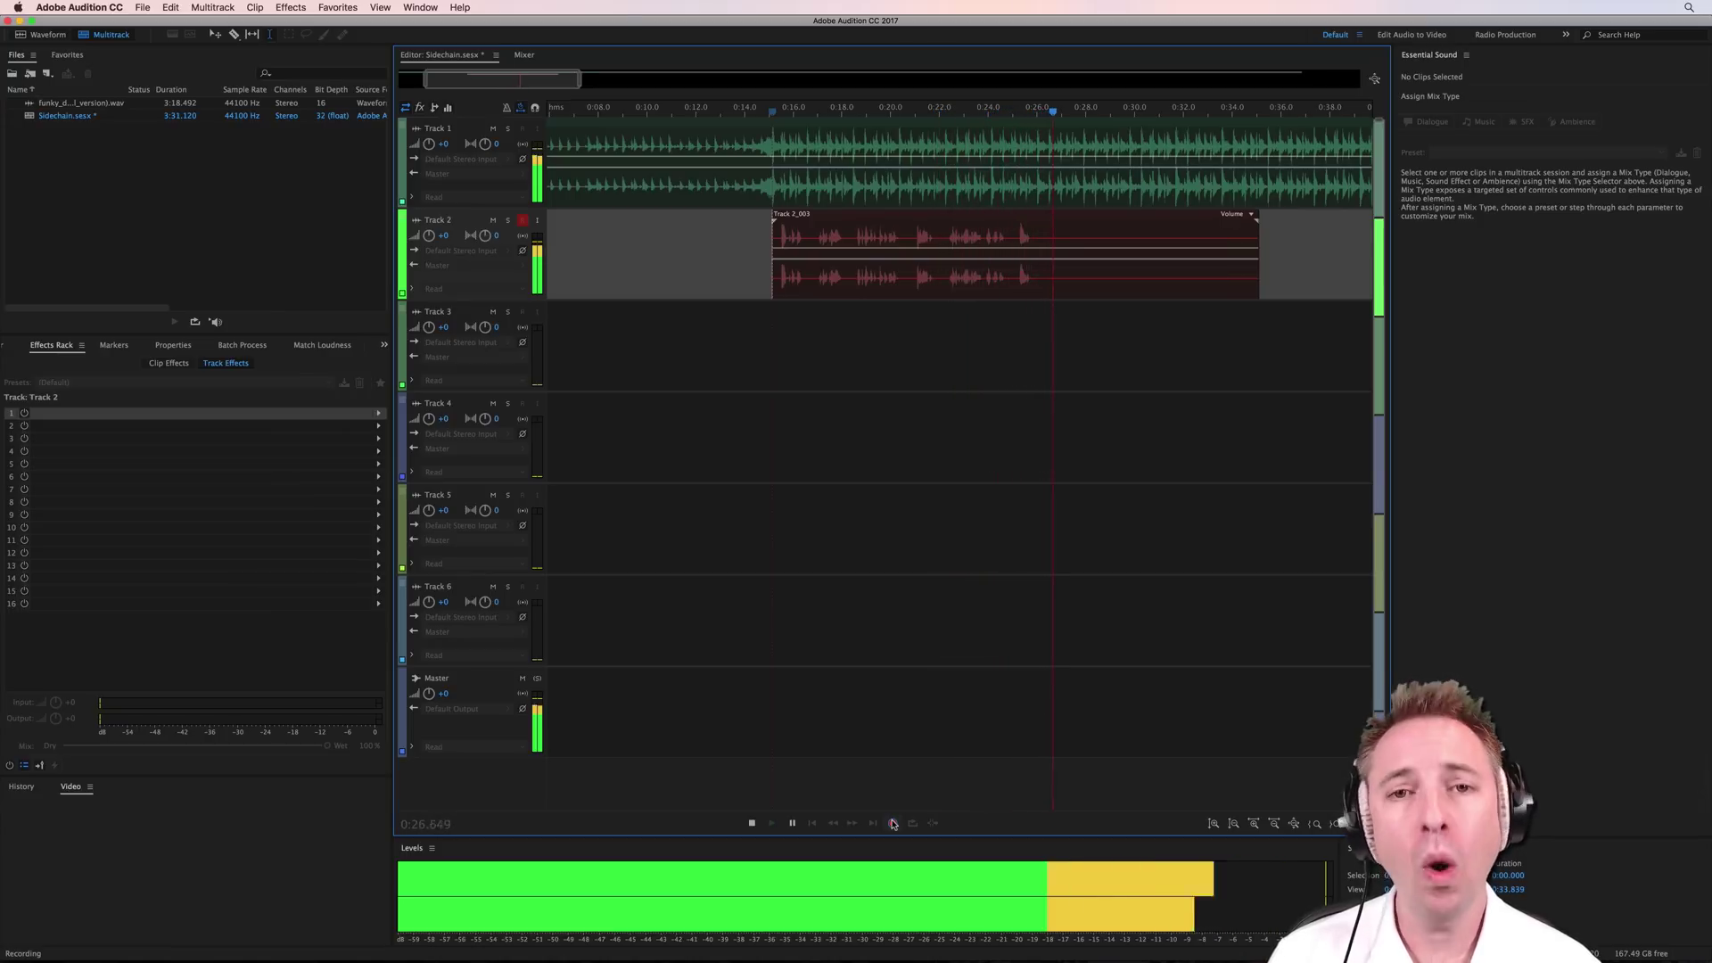
{"action": "left_click", "coordinate": [892, 823]}
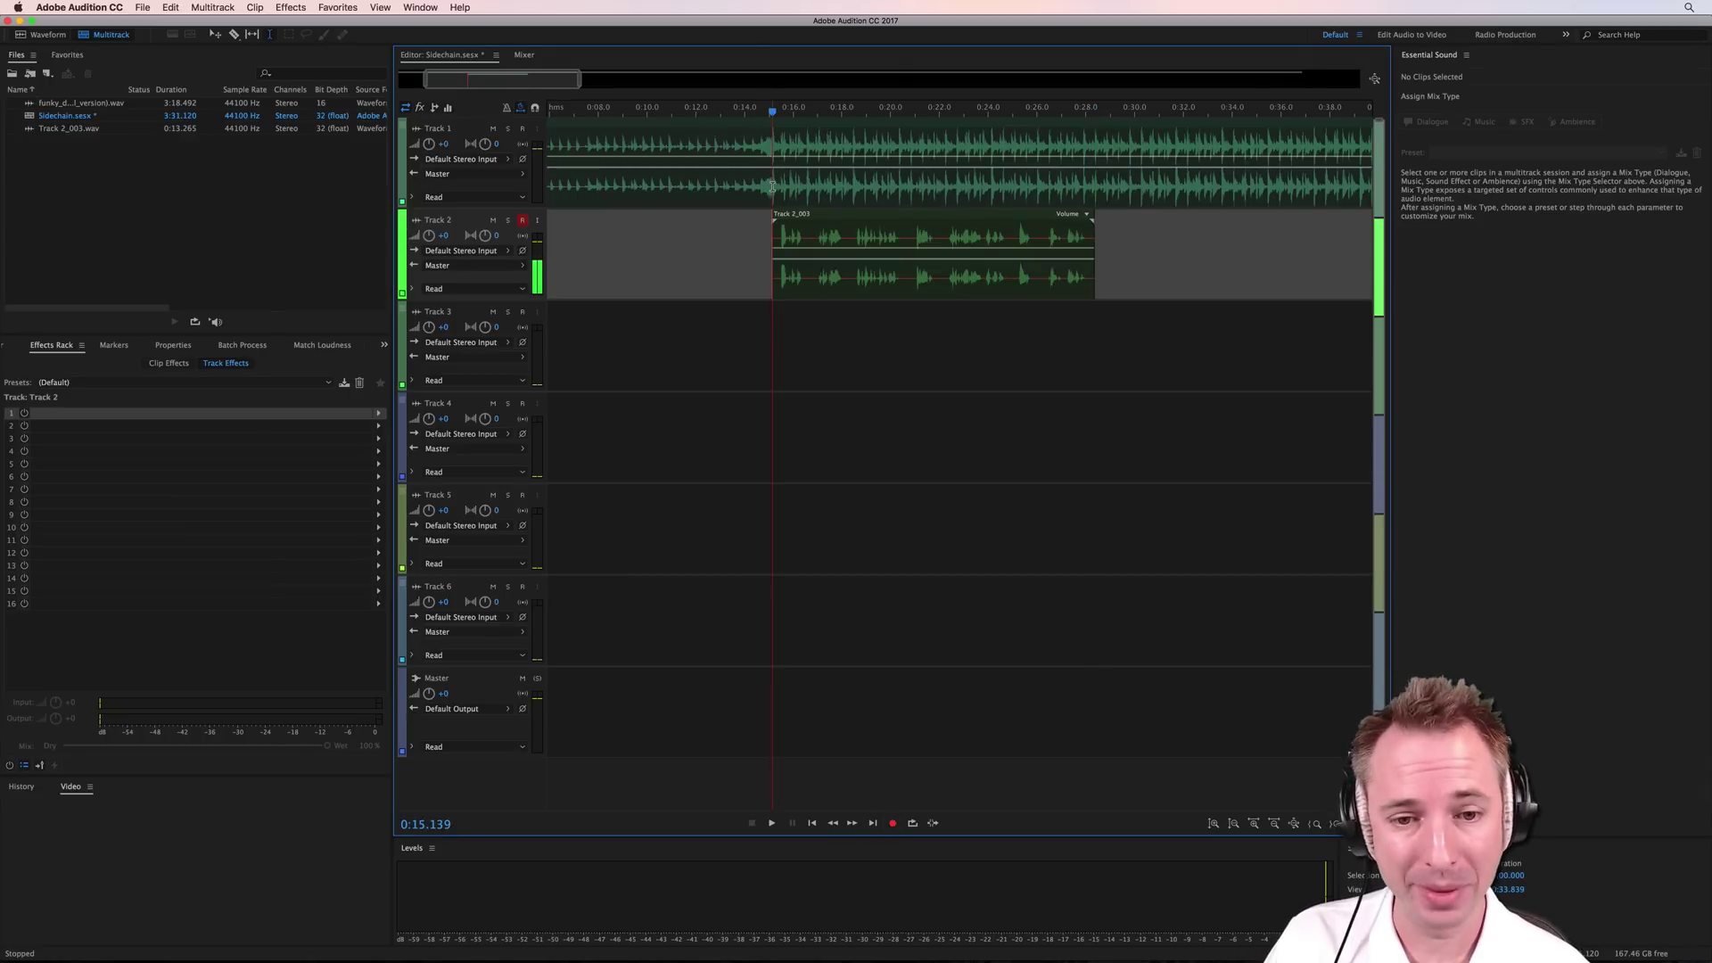
{"action": "key", "text": "space"}
{"action": "key", "text": "space"}
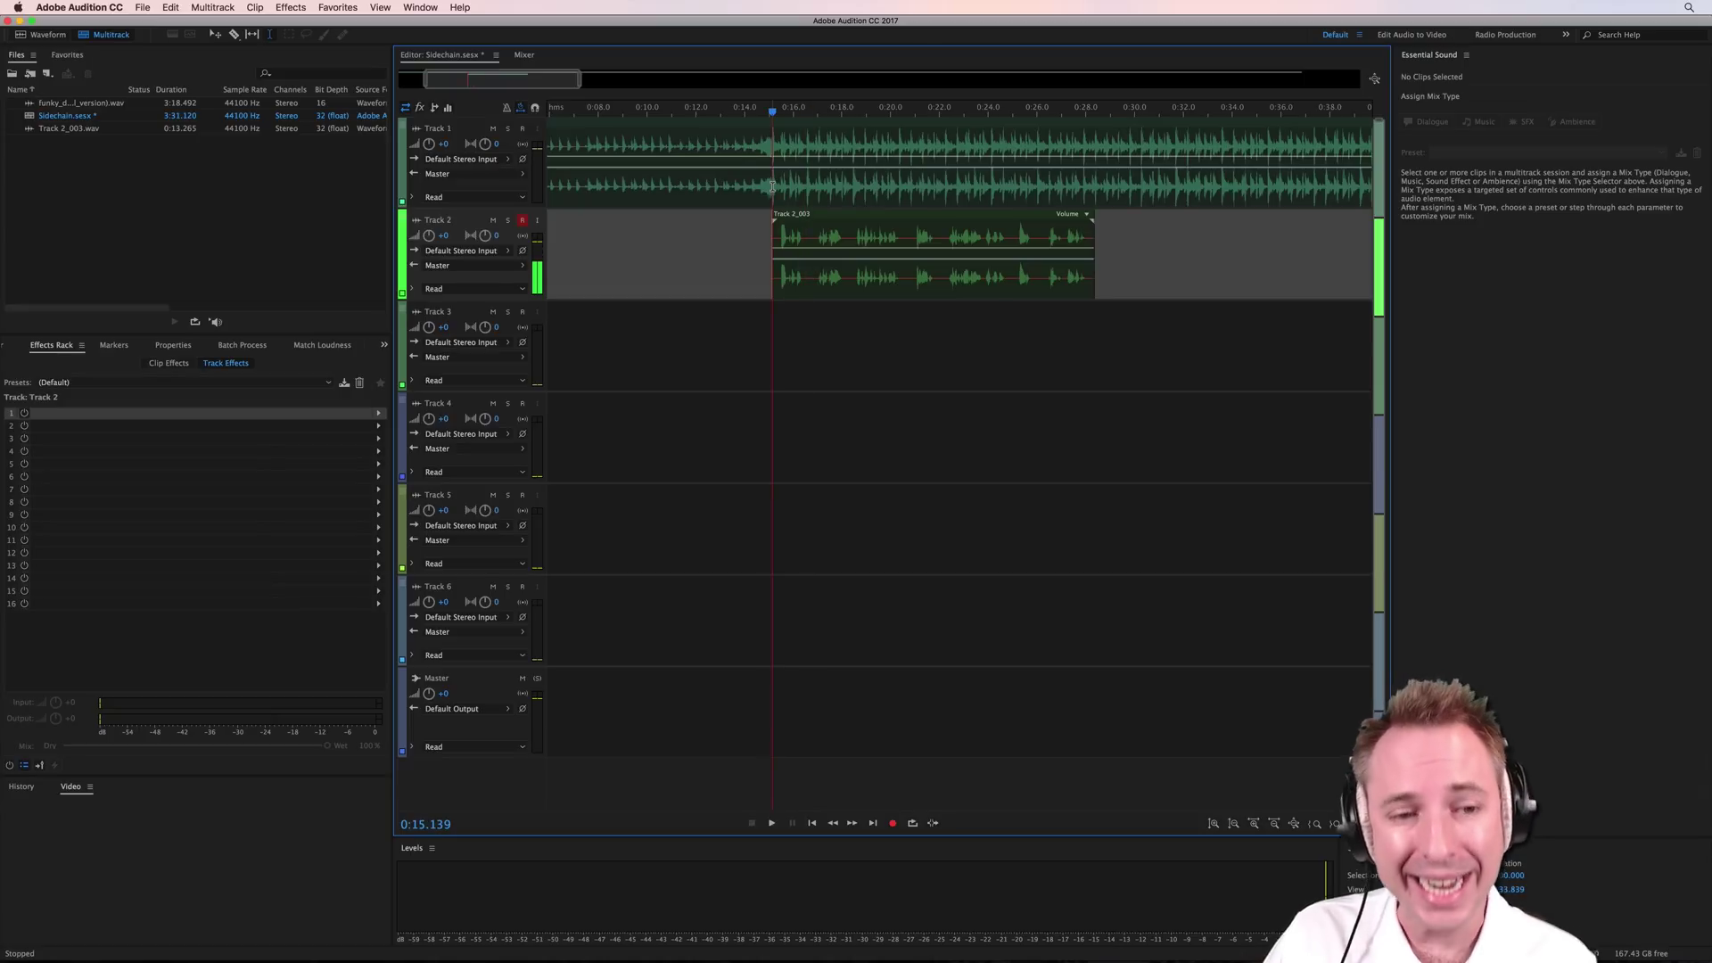
{"action": "left_click", "coordinate": [523, 221]}
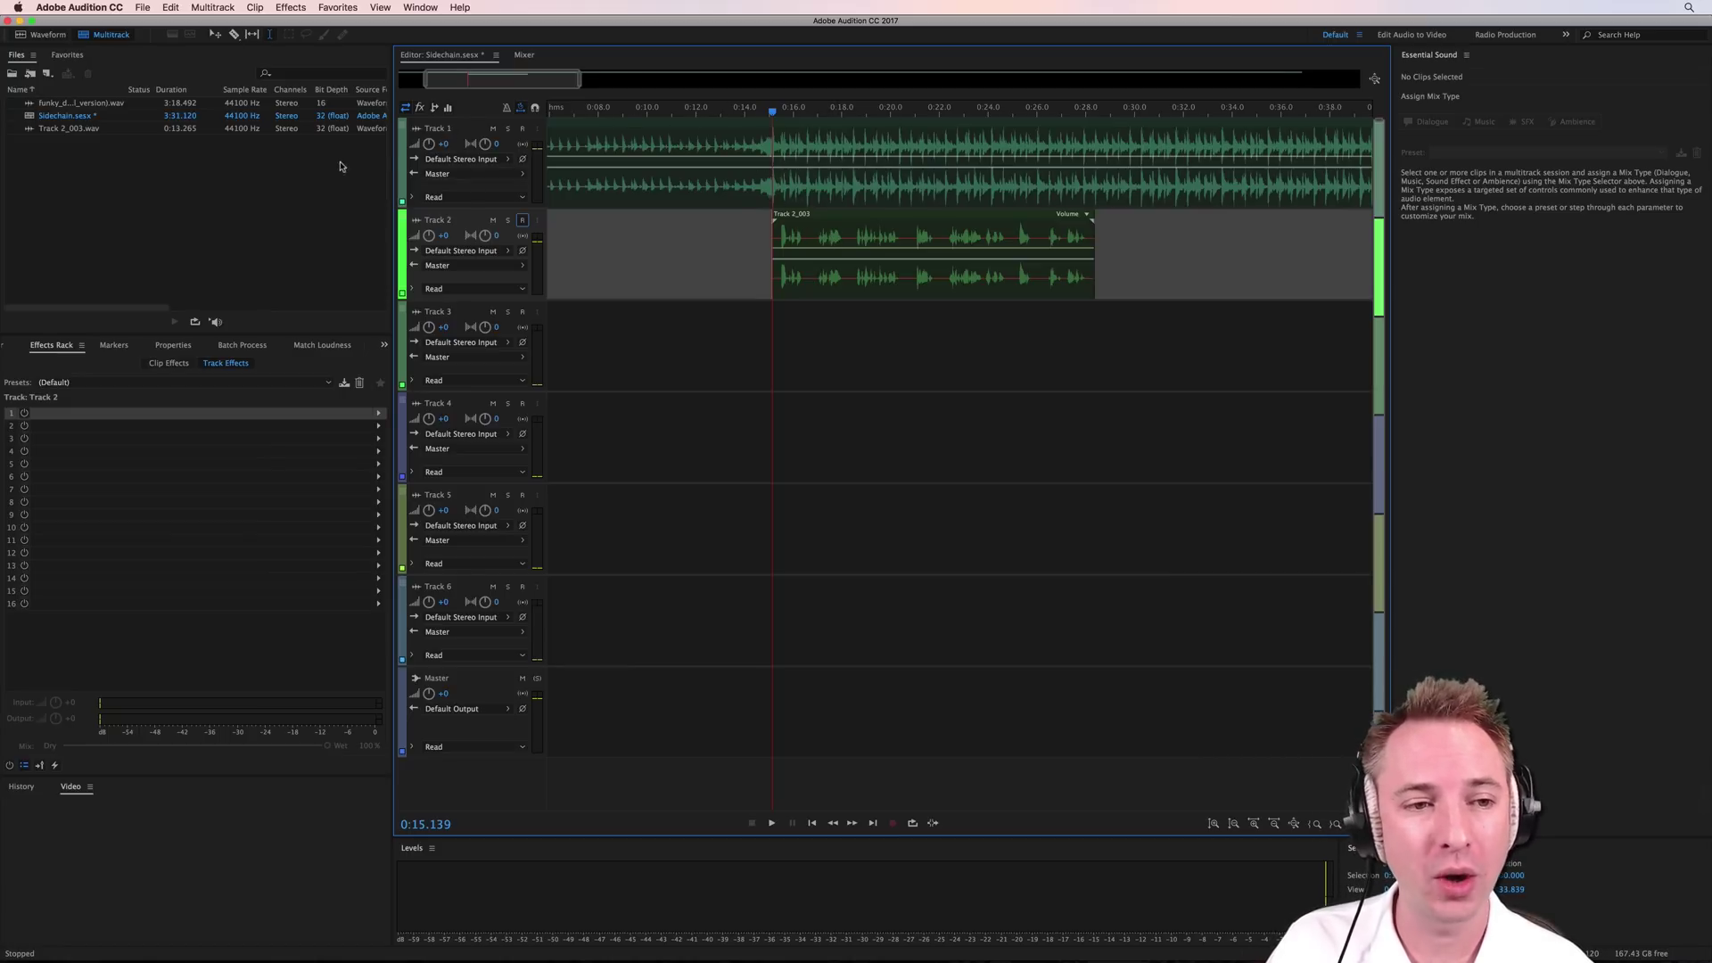
- Add Dynamics Processing to Track 1's first effects slot with the (Default) preset
{"action": "left_click", "coordinate": [399, 139]}
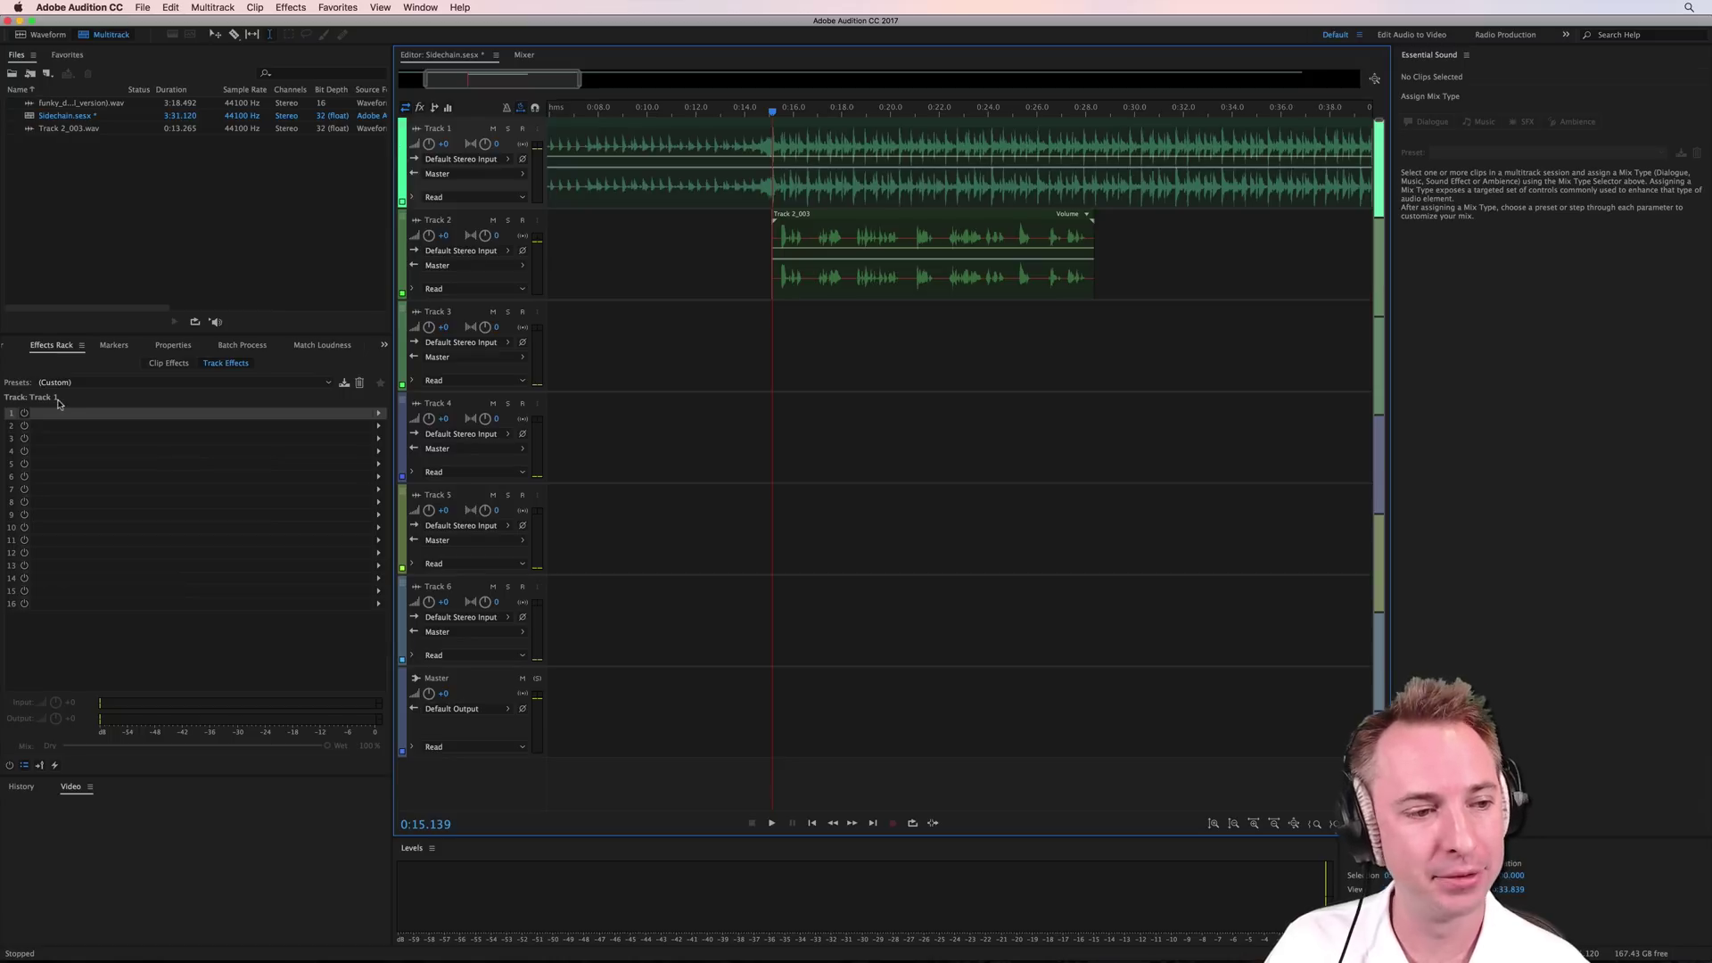
{"action": "left_click", "coordinate": [378, 413]}
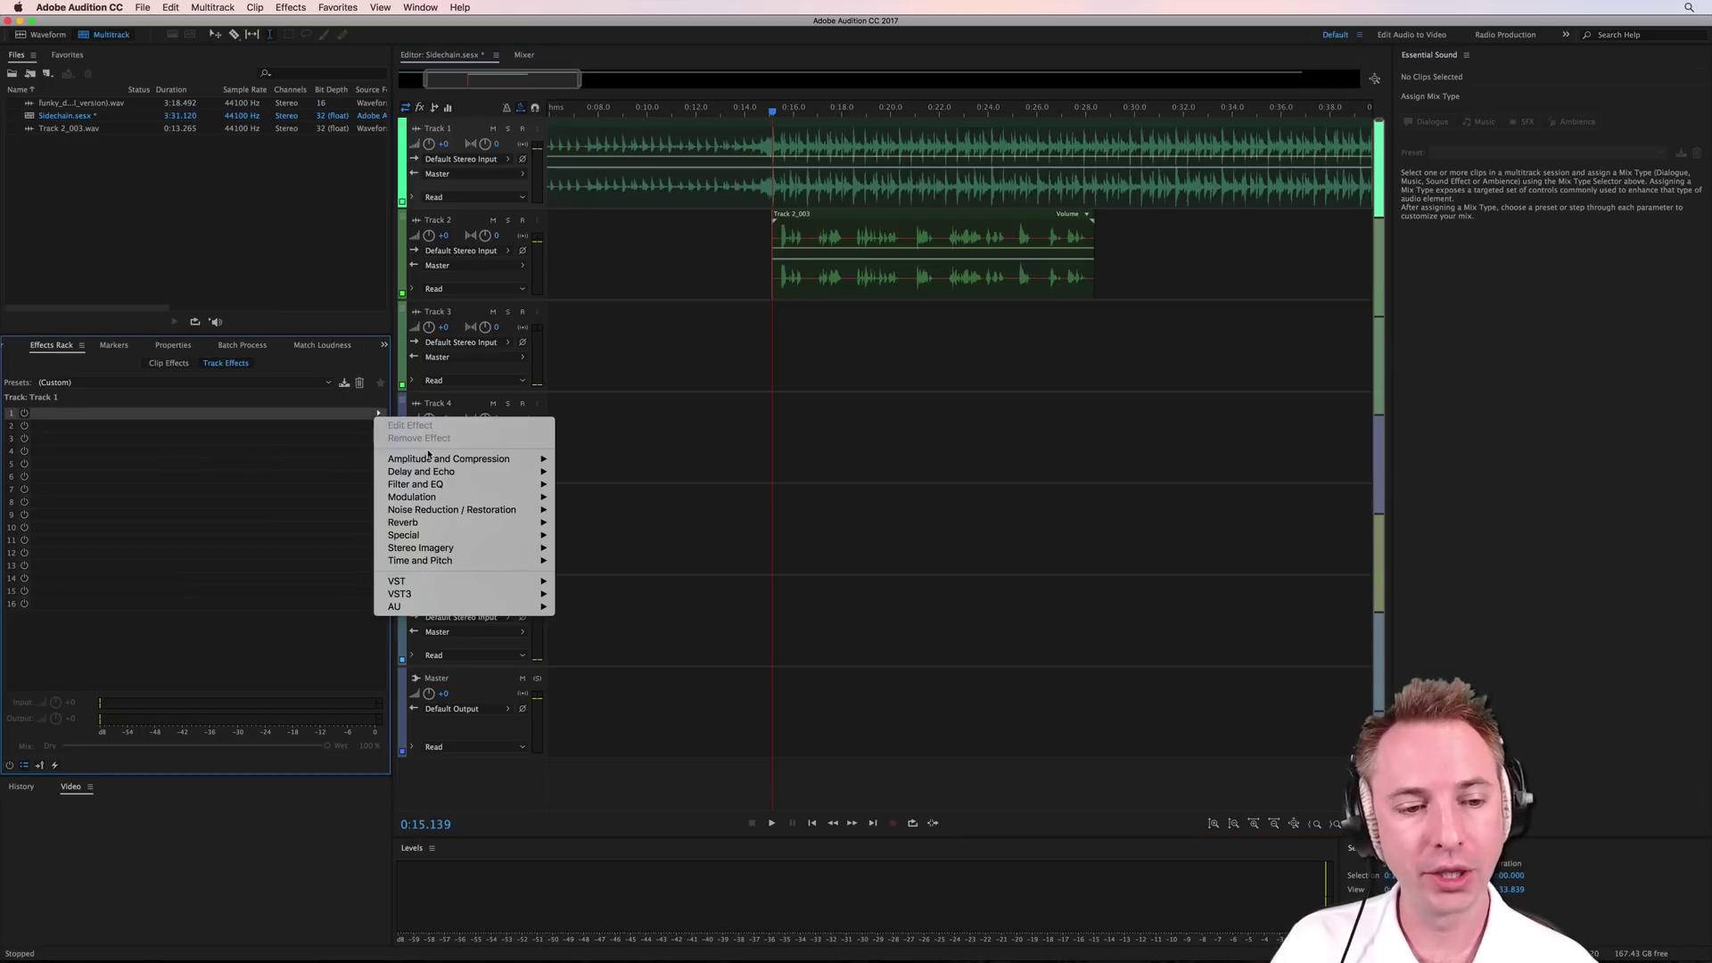
{"action": "mouse_move", "coordinate": [466, 458]}
{"action": "left_click", "coordinate": [615, 496]}
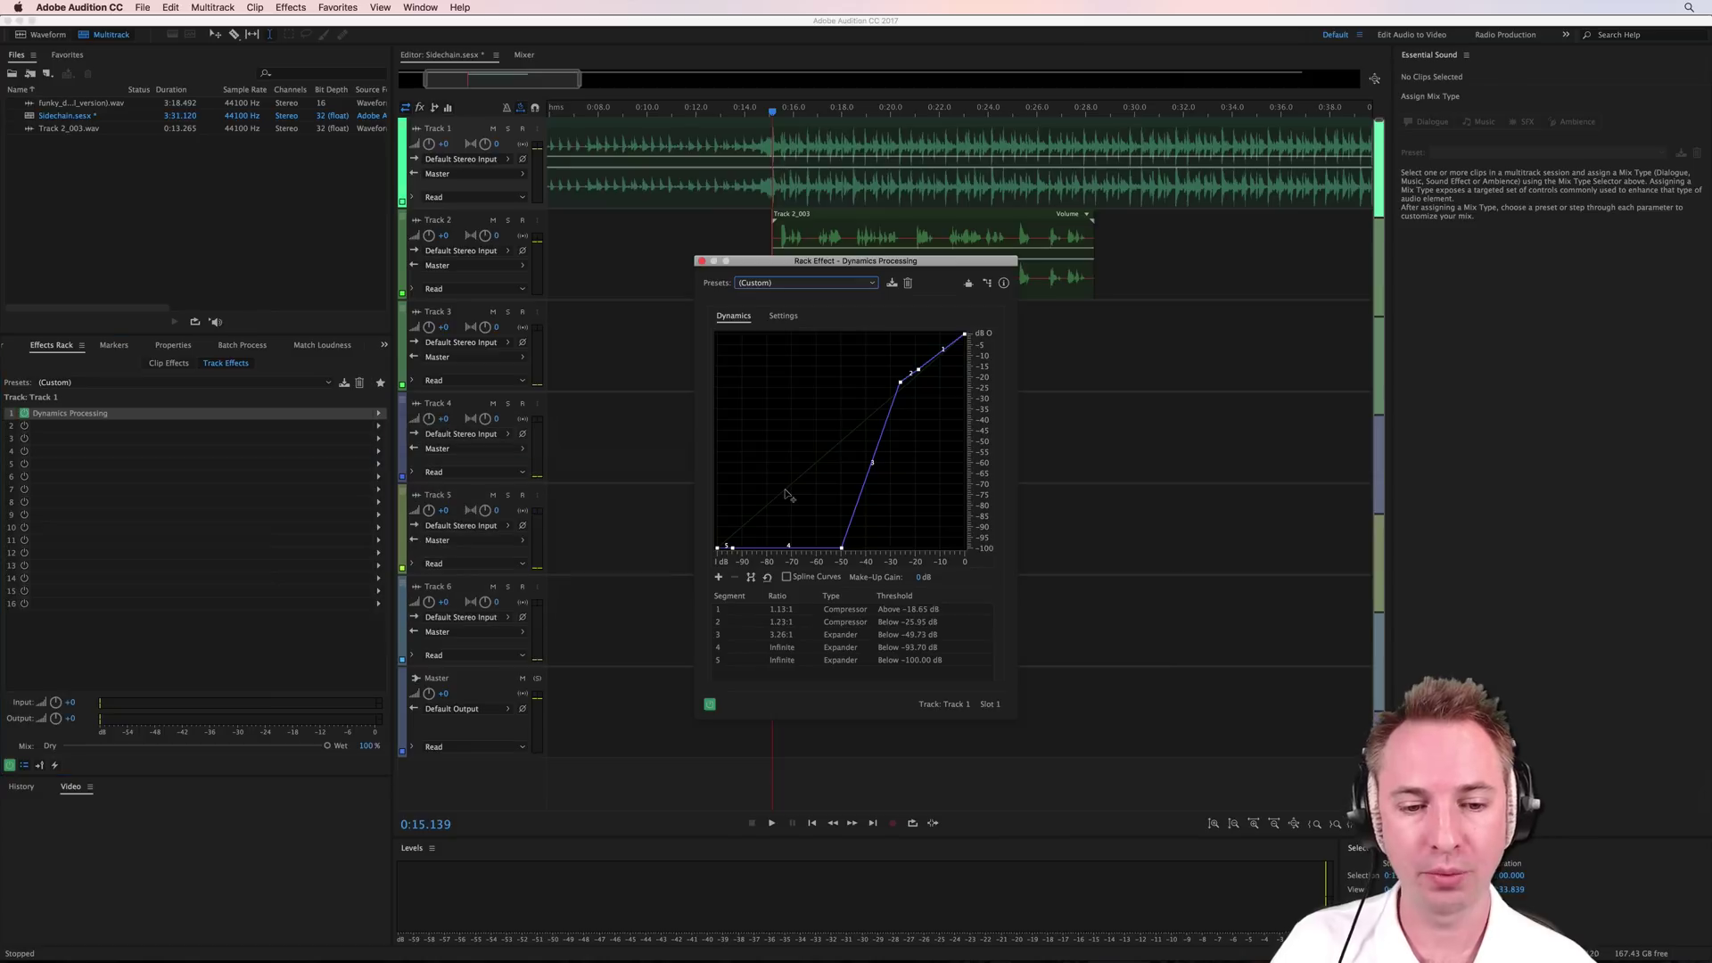
{"action": "left_click", "coordinate": [803, 286]}
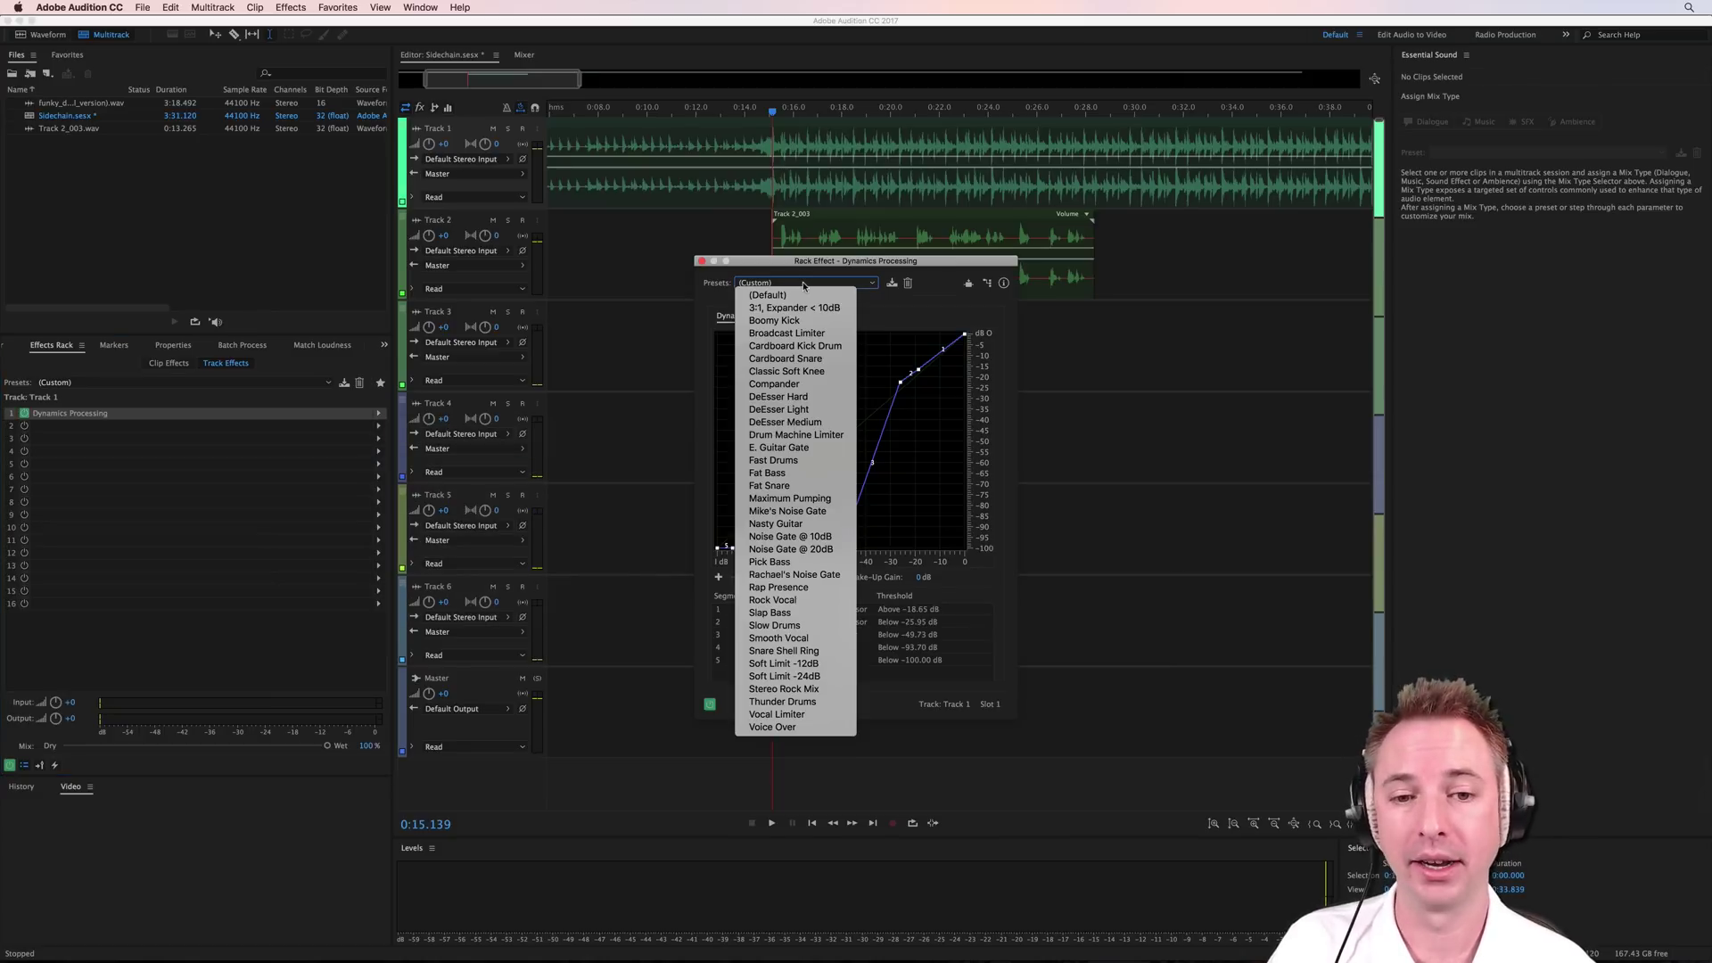
{"action": "left_click", "coordinate": [798, 288]}
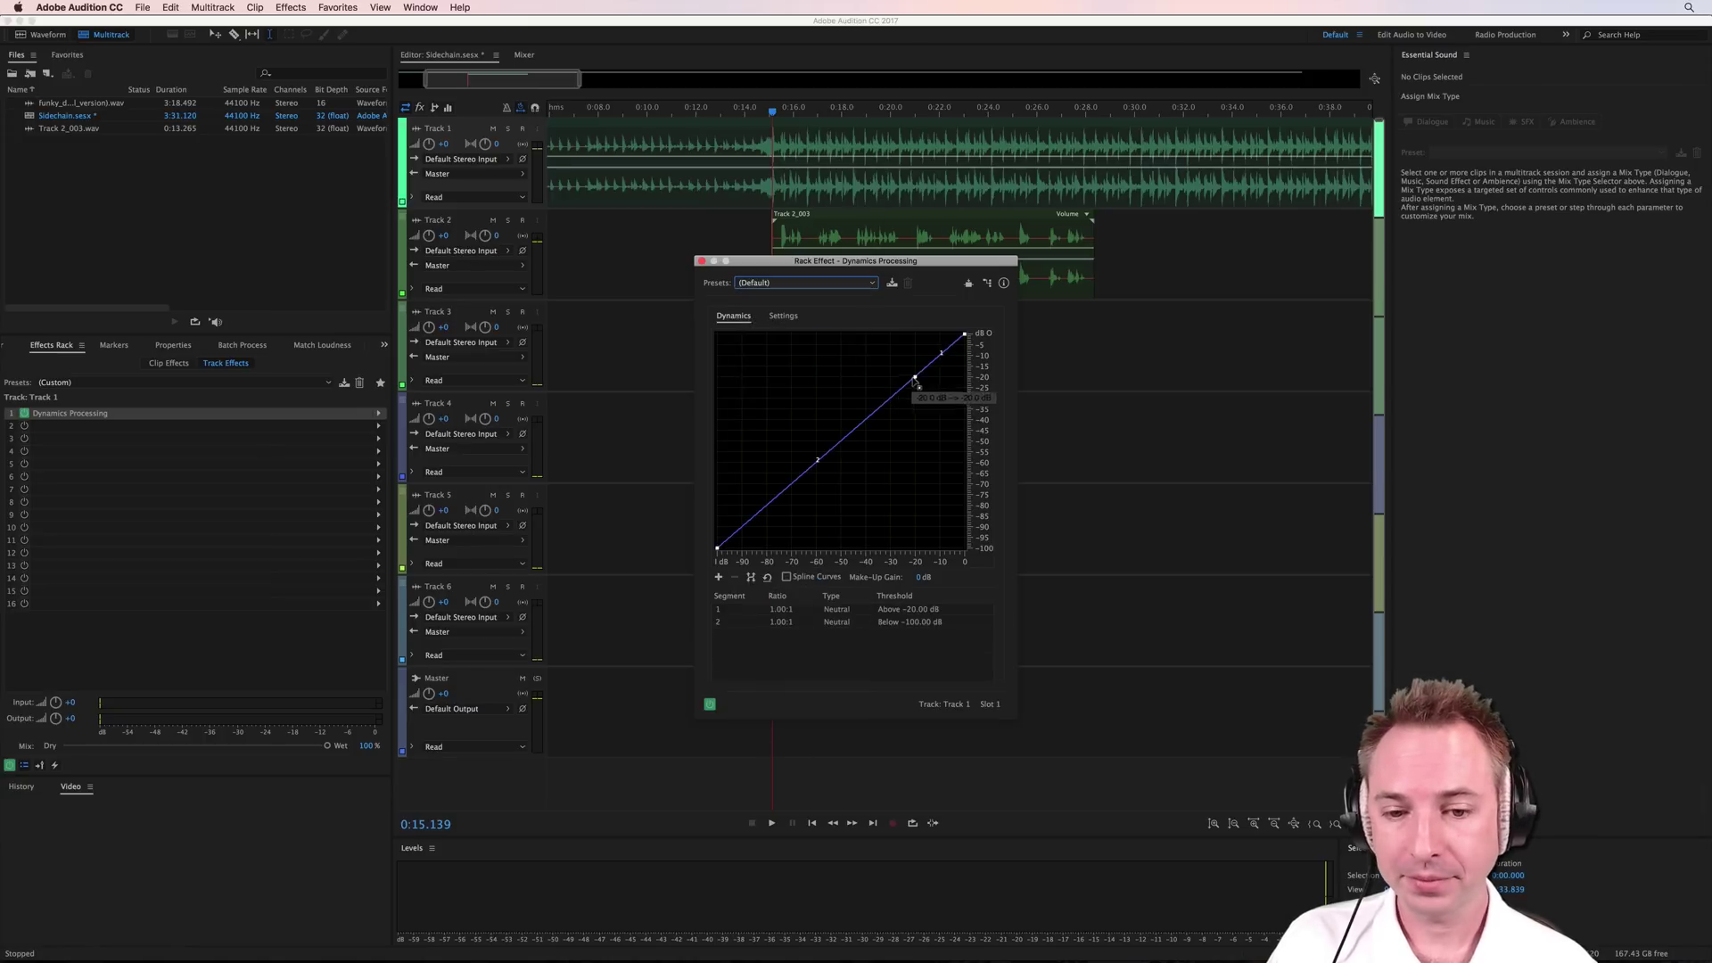
- Reshape the curve into a roughly 16:1 compressor above about -31 dB
{"action": "mouse_move", "coordinate": [915, 381]}
{"action": "left_click_drag", "start_coordinate": [915, 381], "coordinate": [888, 402]}
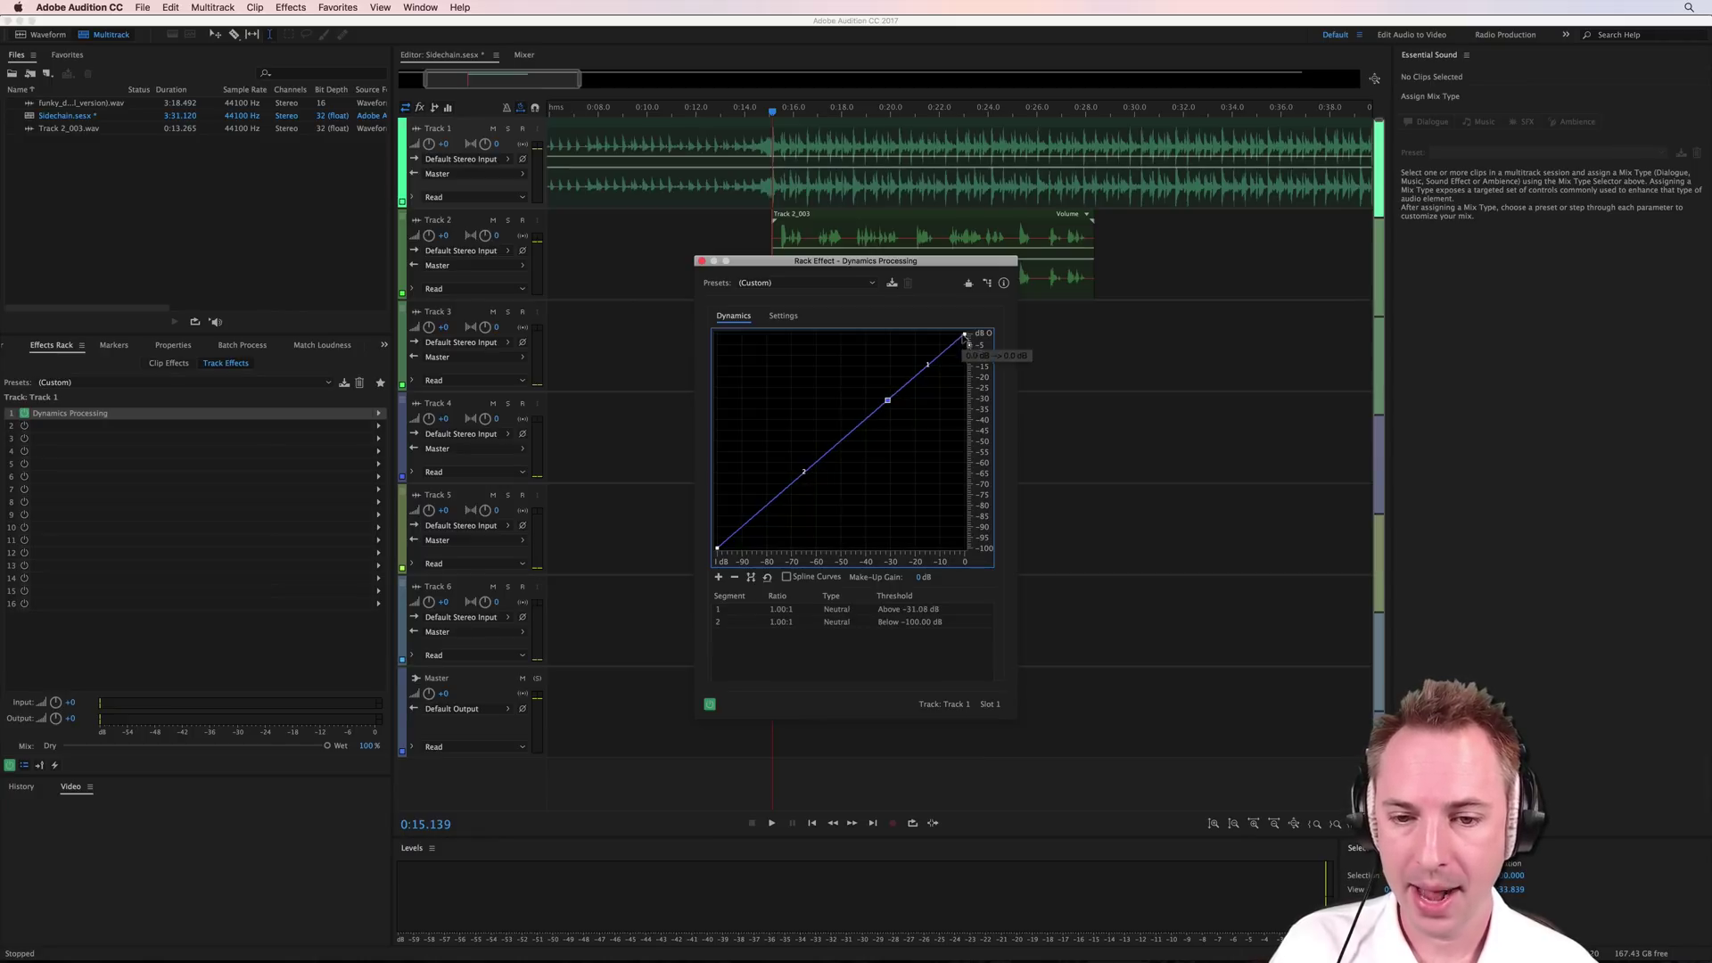
{"action": "left_click_drag", "start_coordinate": [966, 337], "coordinate": [967, 397]}
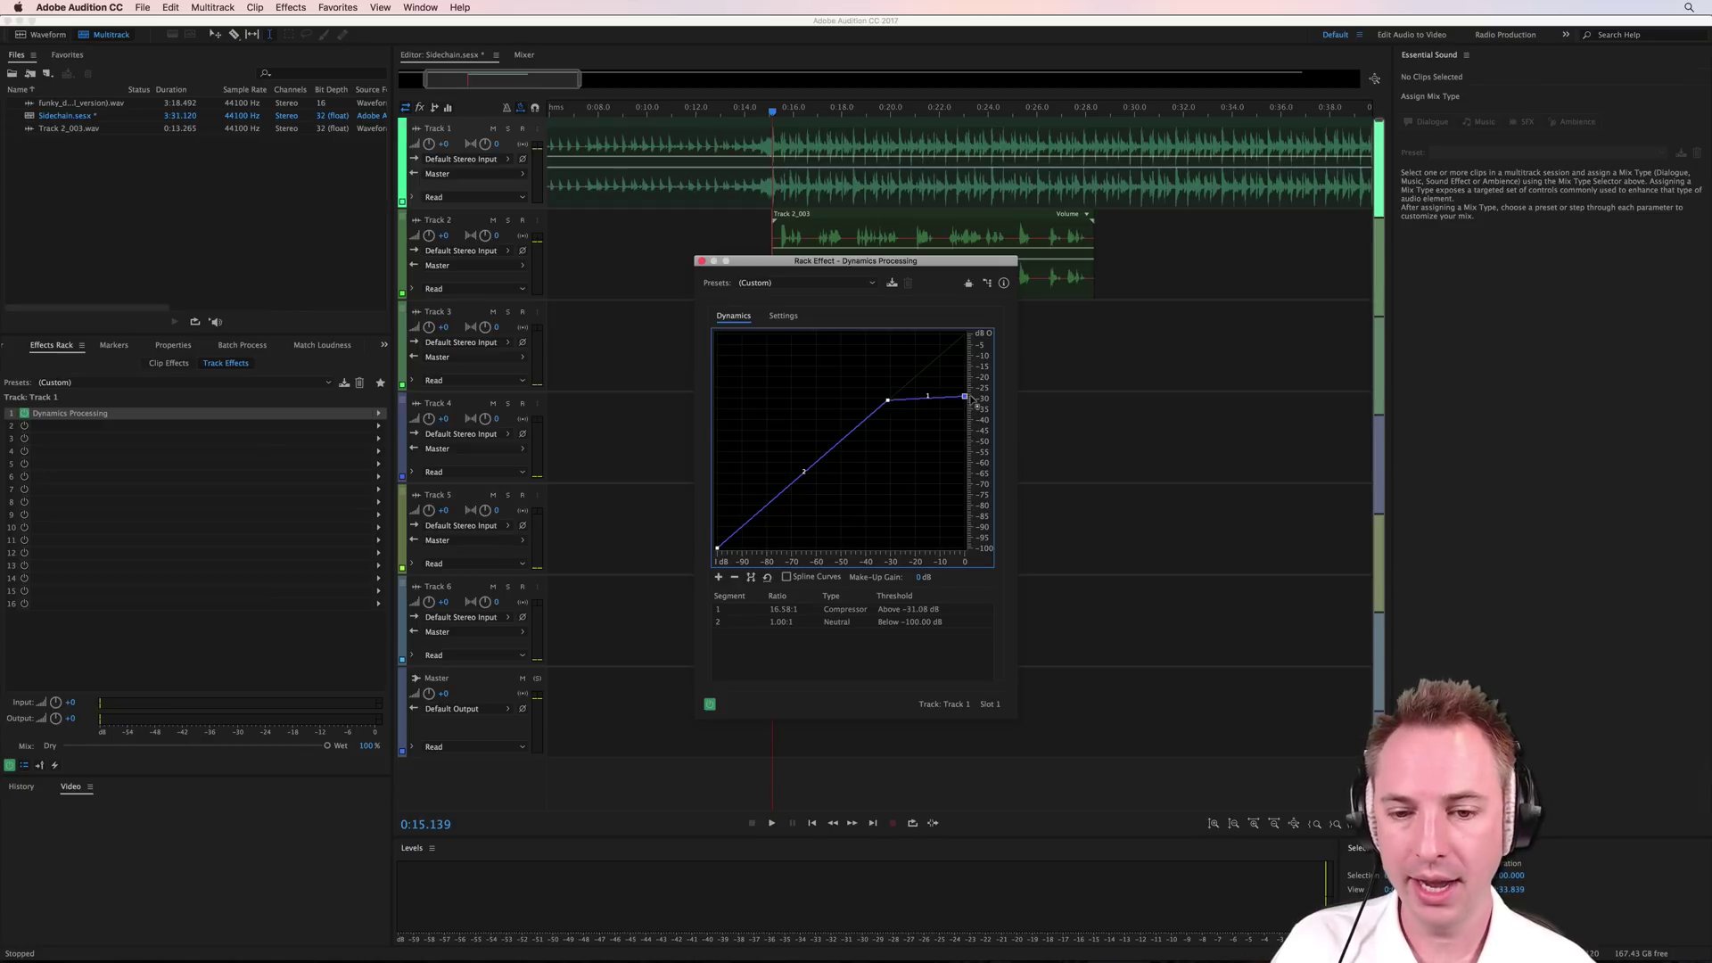
- Solo Track 1 and play back the compressed music
{"action": "left_click", "coordinate": [508, 129]}
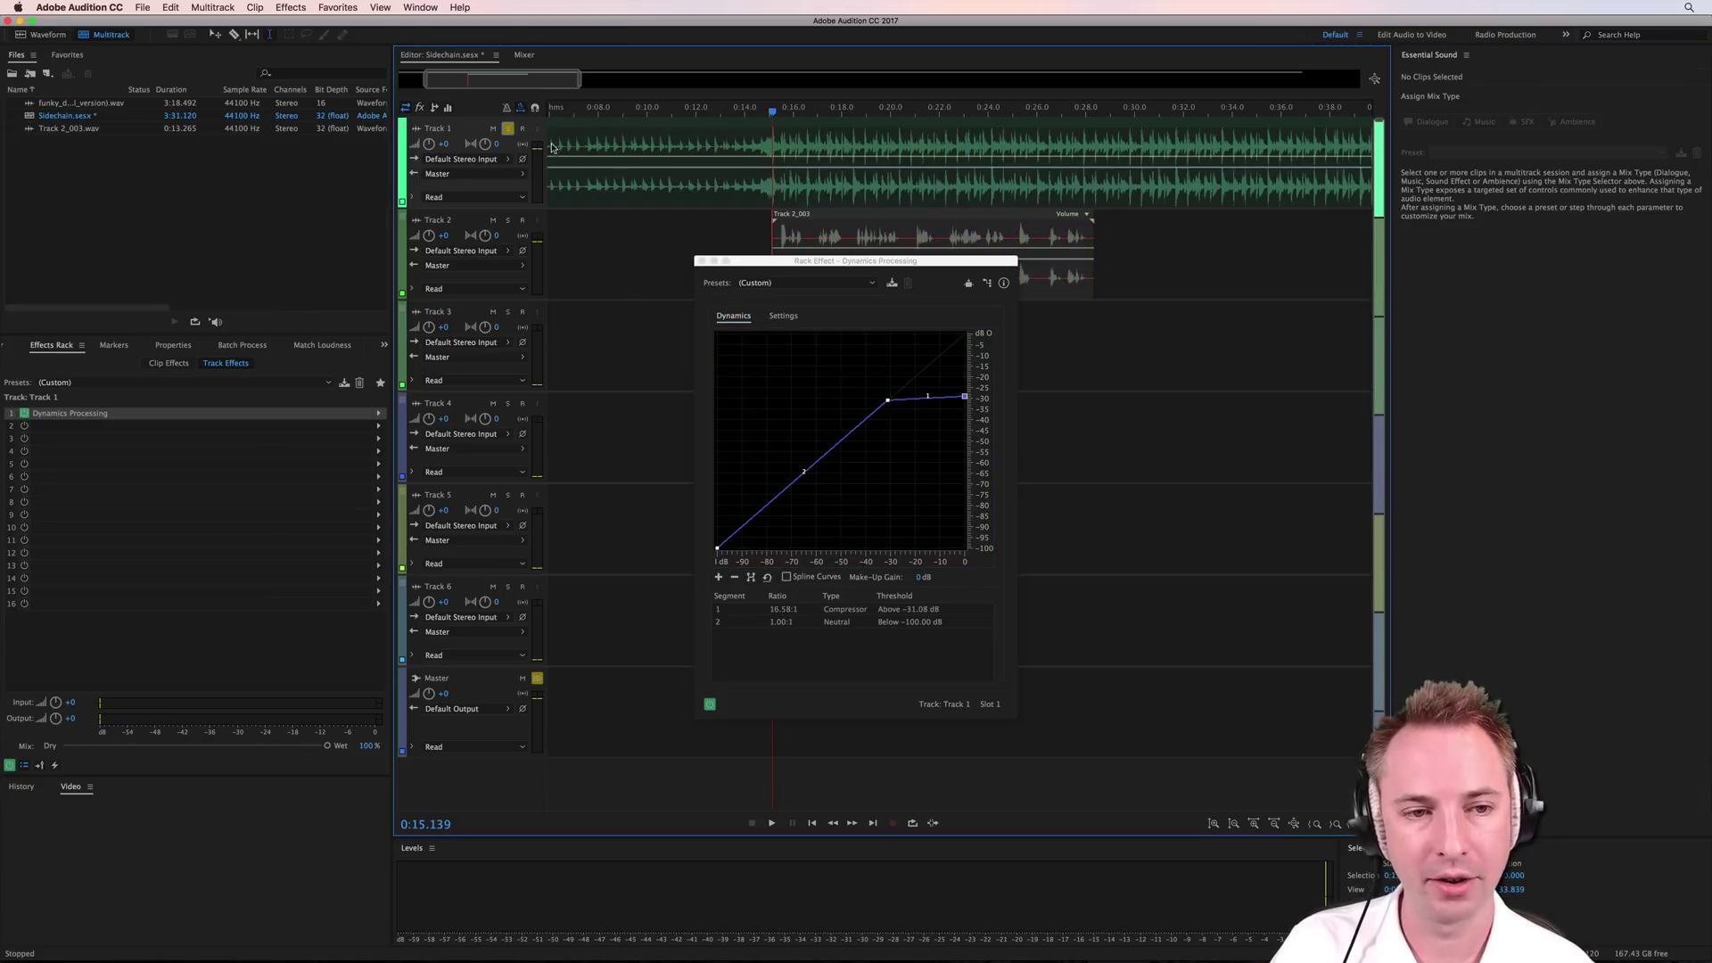
{"action": "key", "text": "space"}
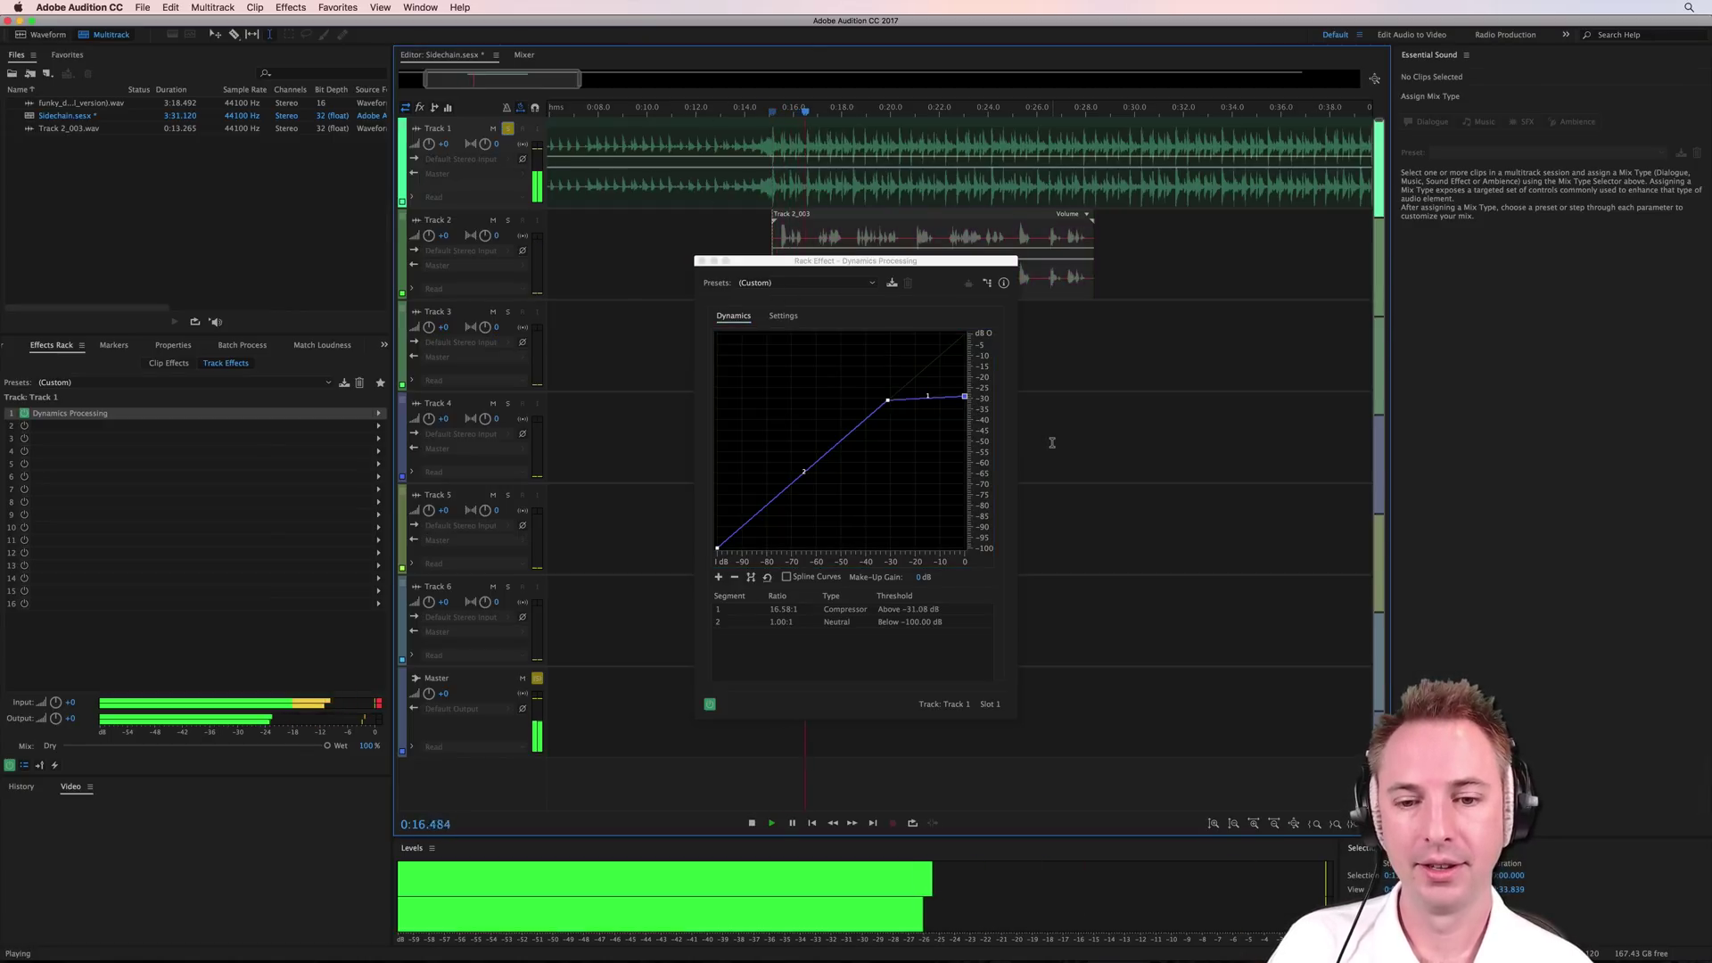
{"action": "key", "text": "space"}
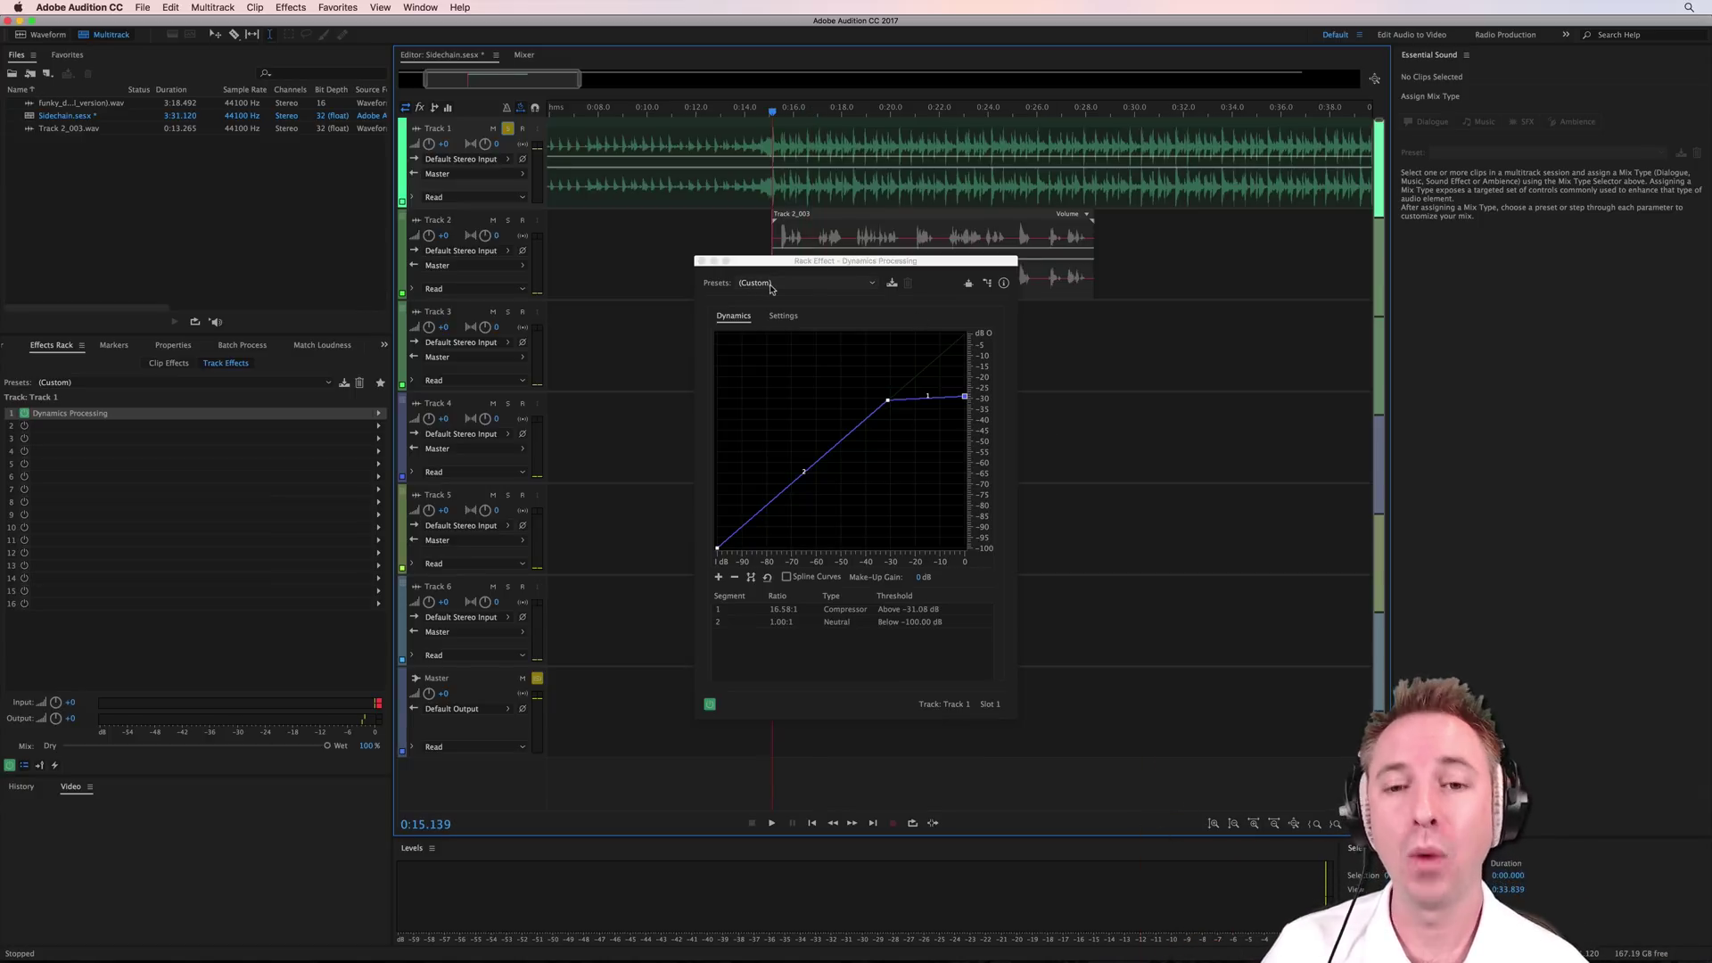
- Check the compressor's Side-Chain Left/Right routing, close the effect, and play the session
{"action": "left_click", "coordinate": [967, 283]}
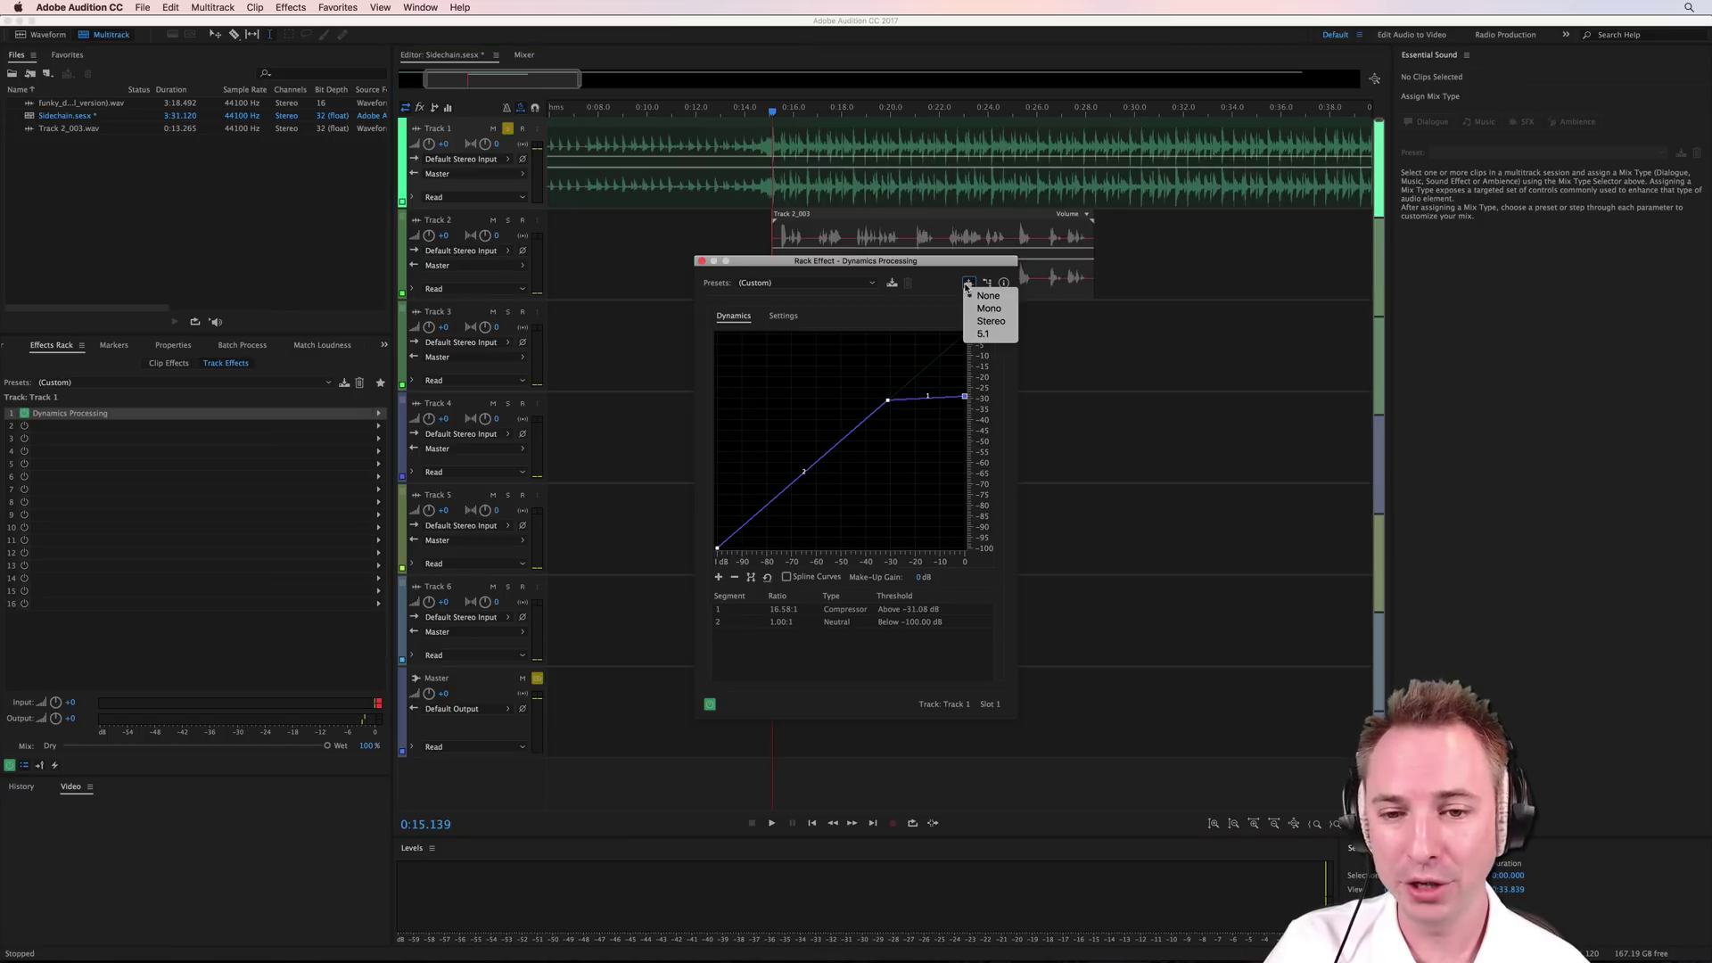
{"action": "left_click", "coordinate": [985, 323]}
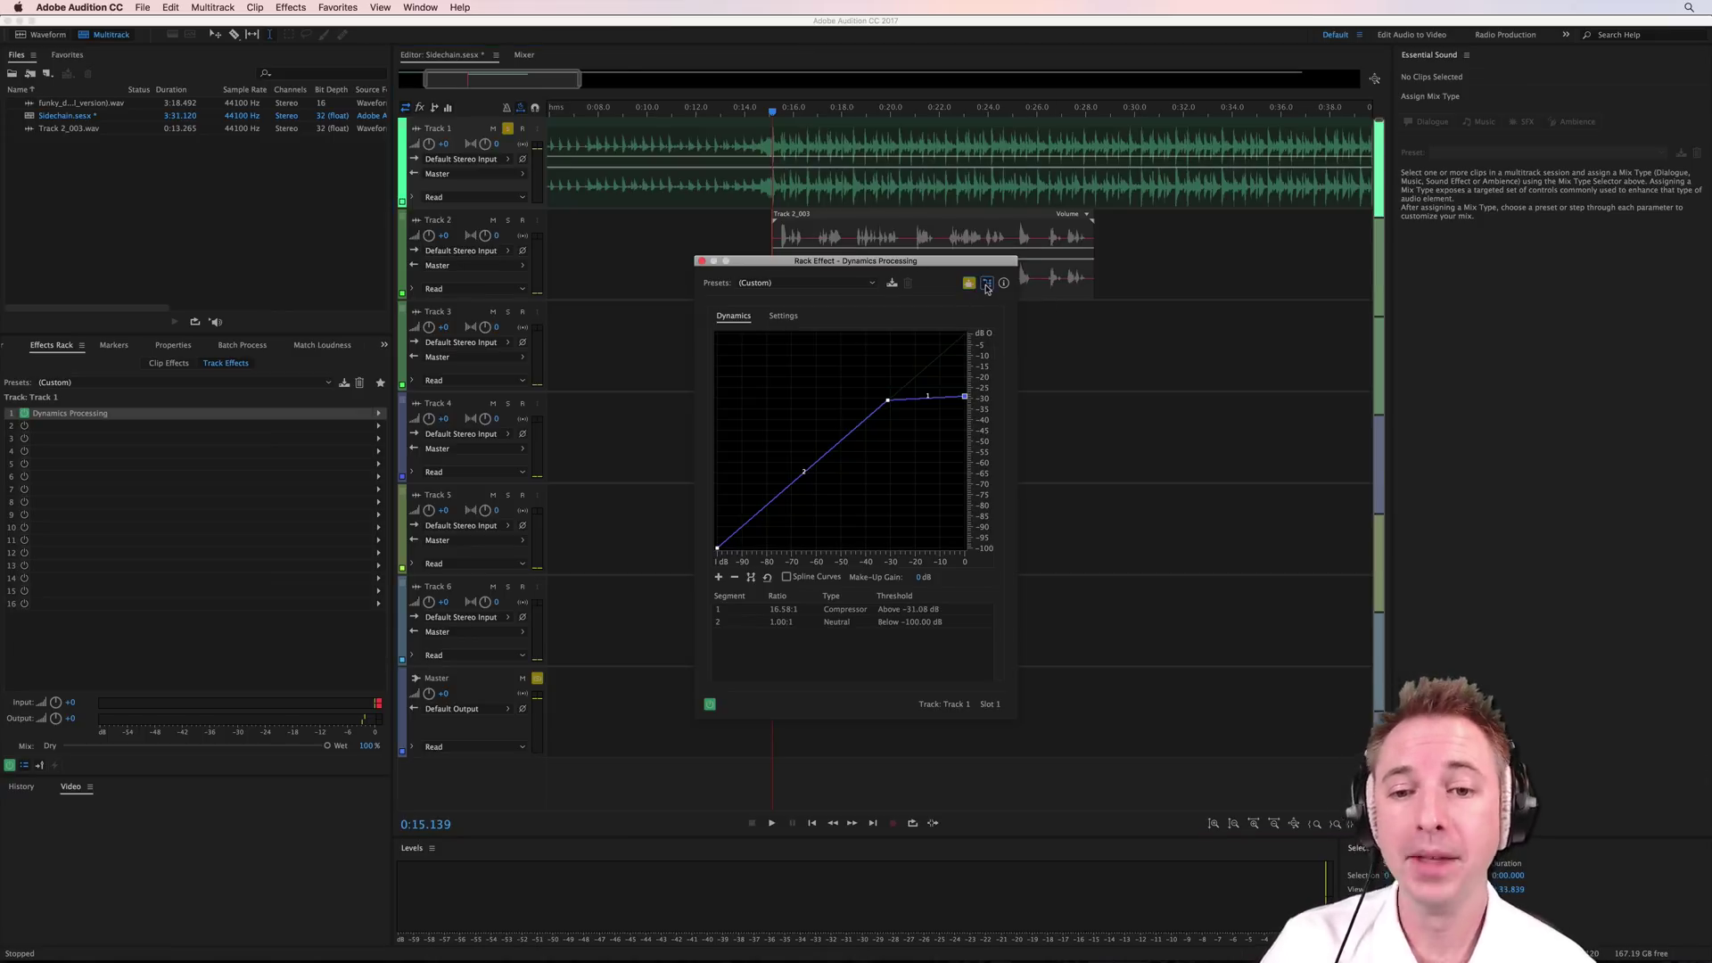
{"action": "left_click", "coordinate": [987, 283]}
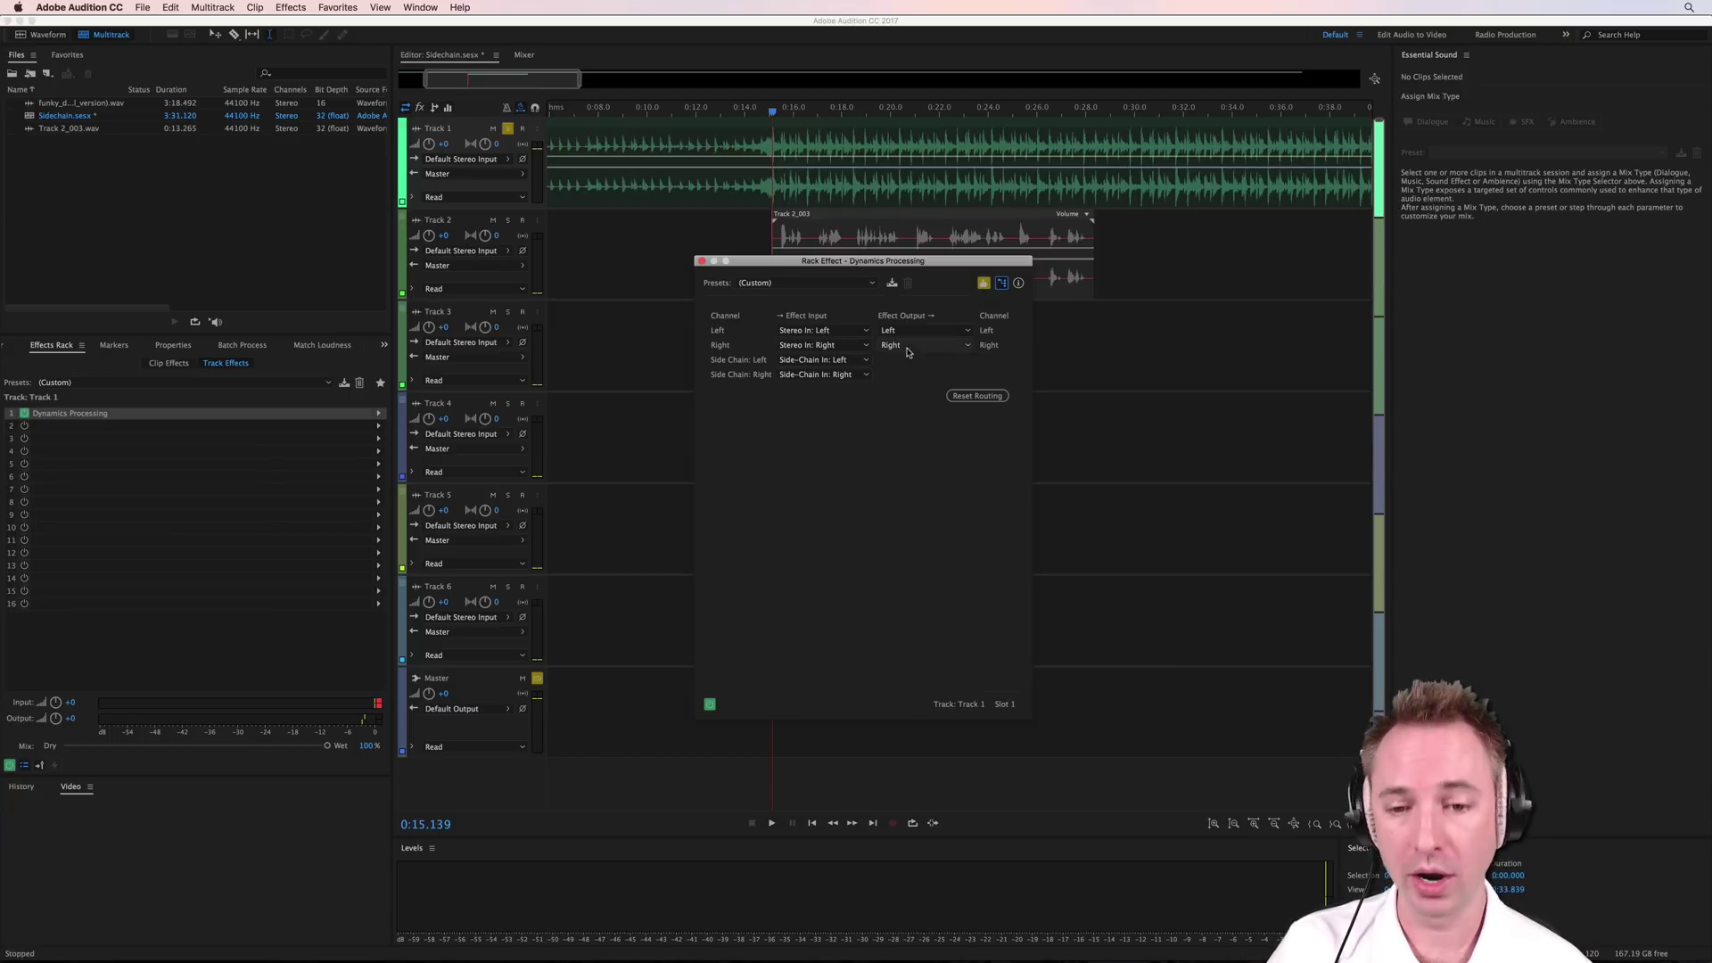
{"action": "left_click", "coordinate": [702, 262]}
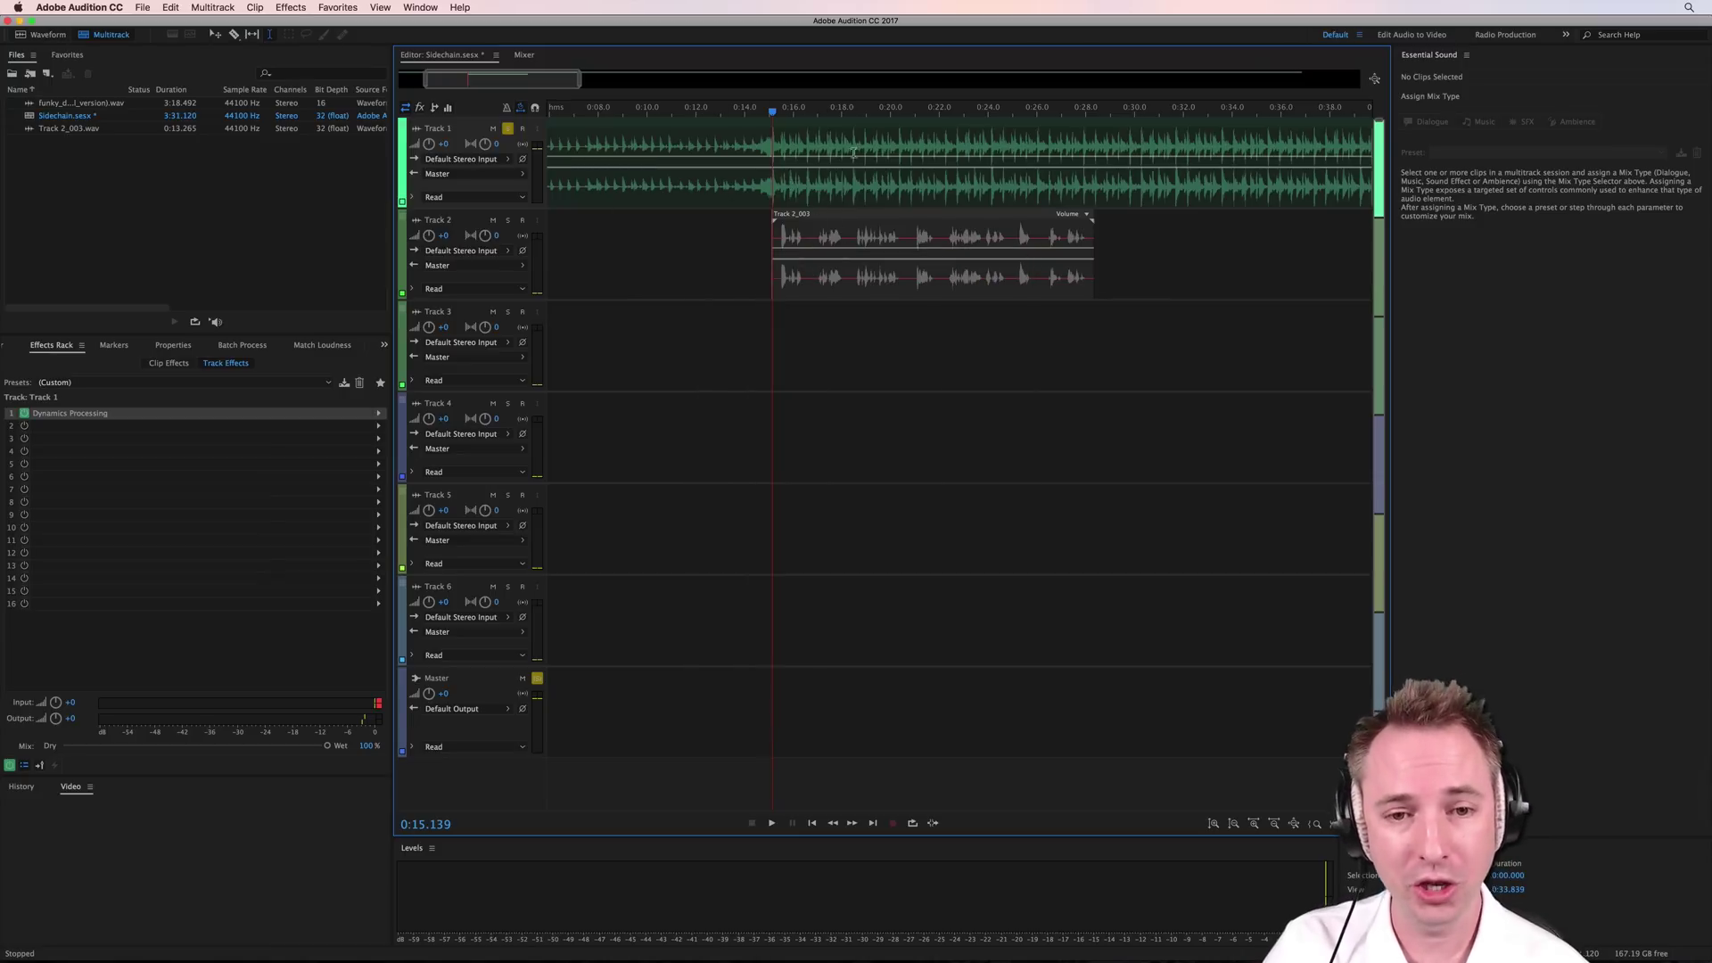
{"action": "key", "text": "space"}
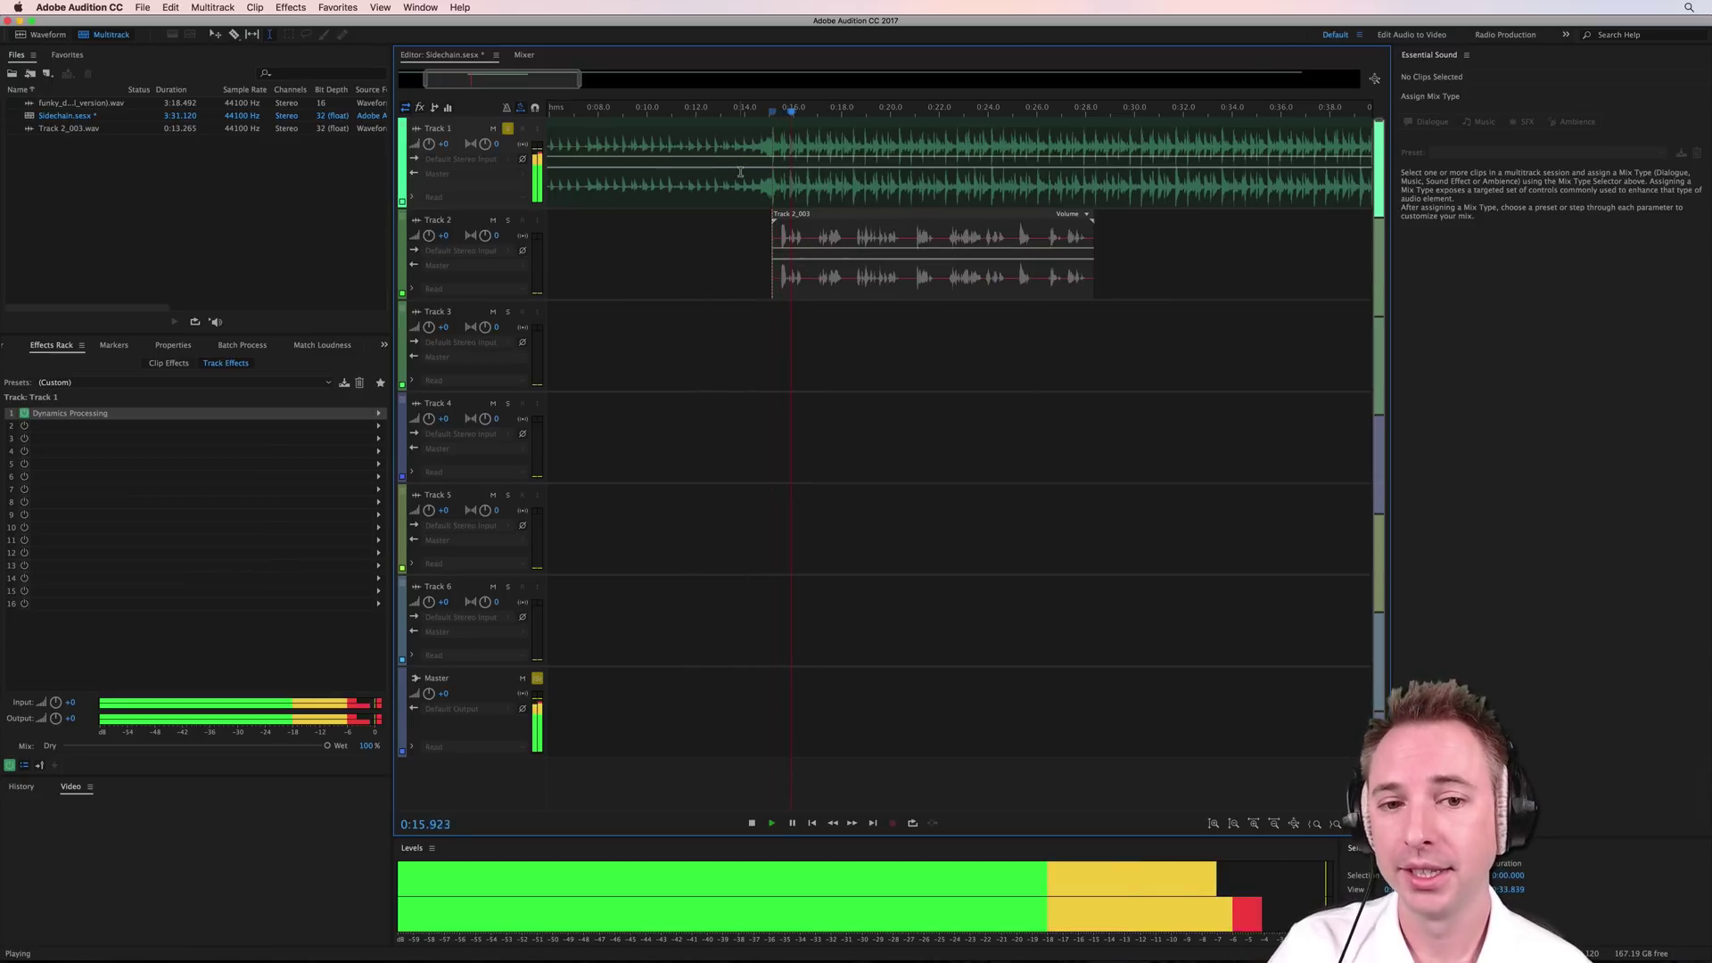
{"action": "key", "text": "space"}
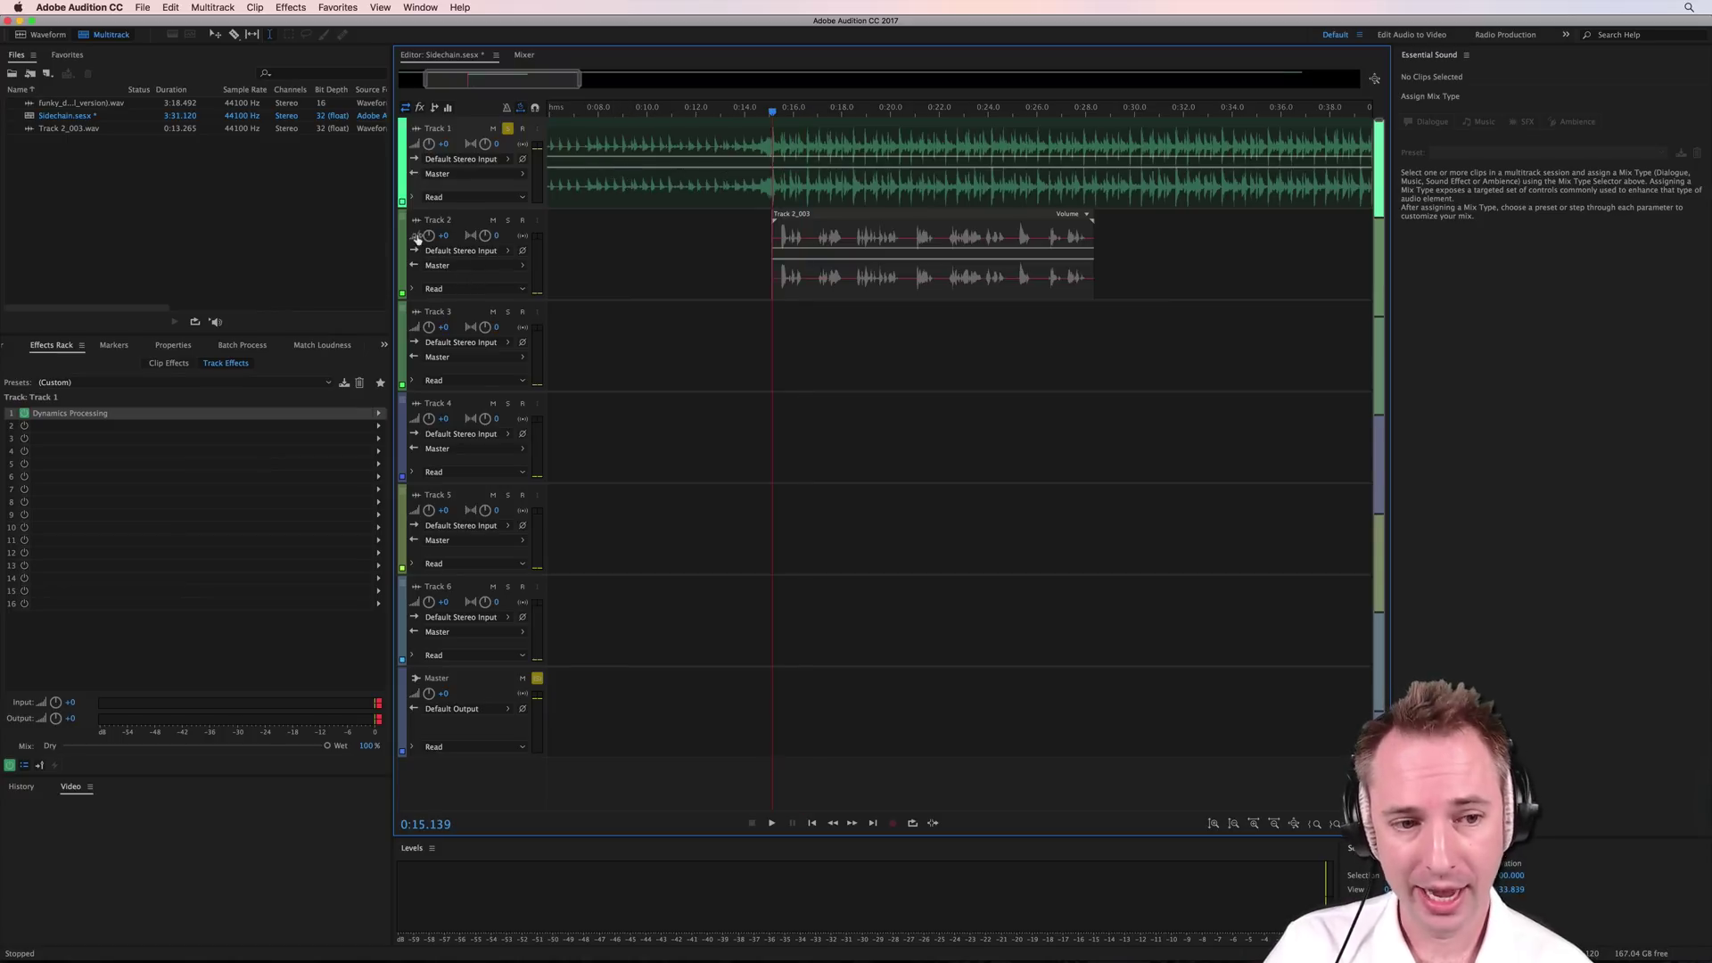
- Route Track 2's S1 send to Side-Chain > Dynamics Processing (Track 1 - Slot 1)
{"action": "left_click", "coordinate": [435, 108]}
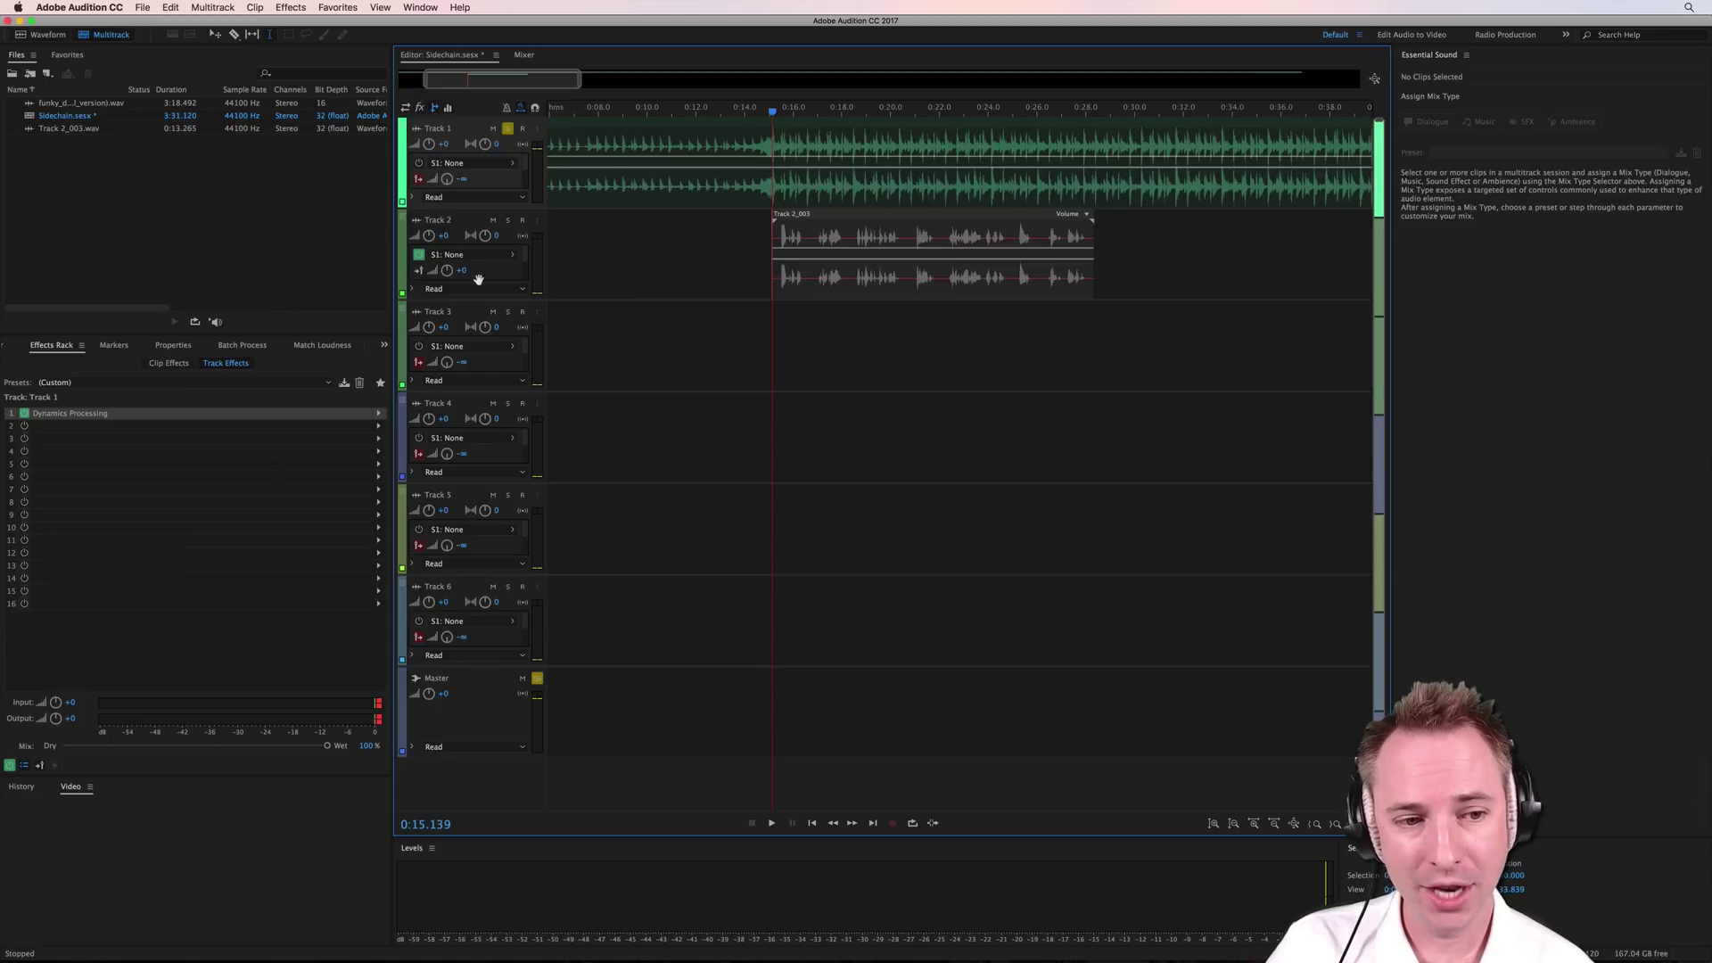
{"action": "left_click", "coordinate": [515, 255]}
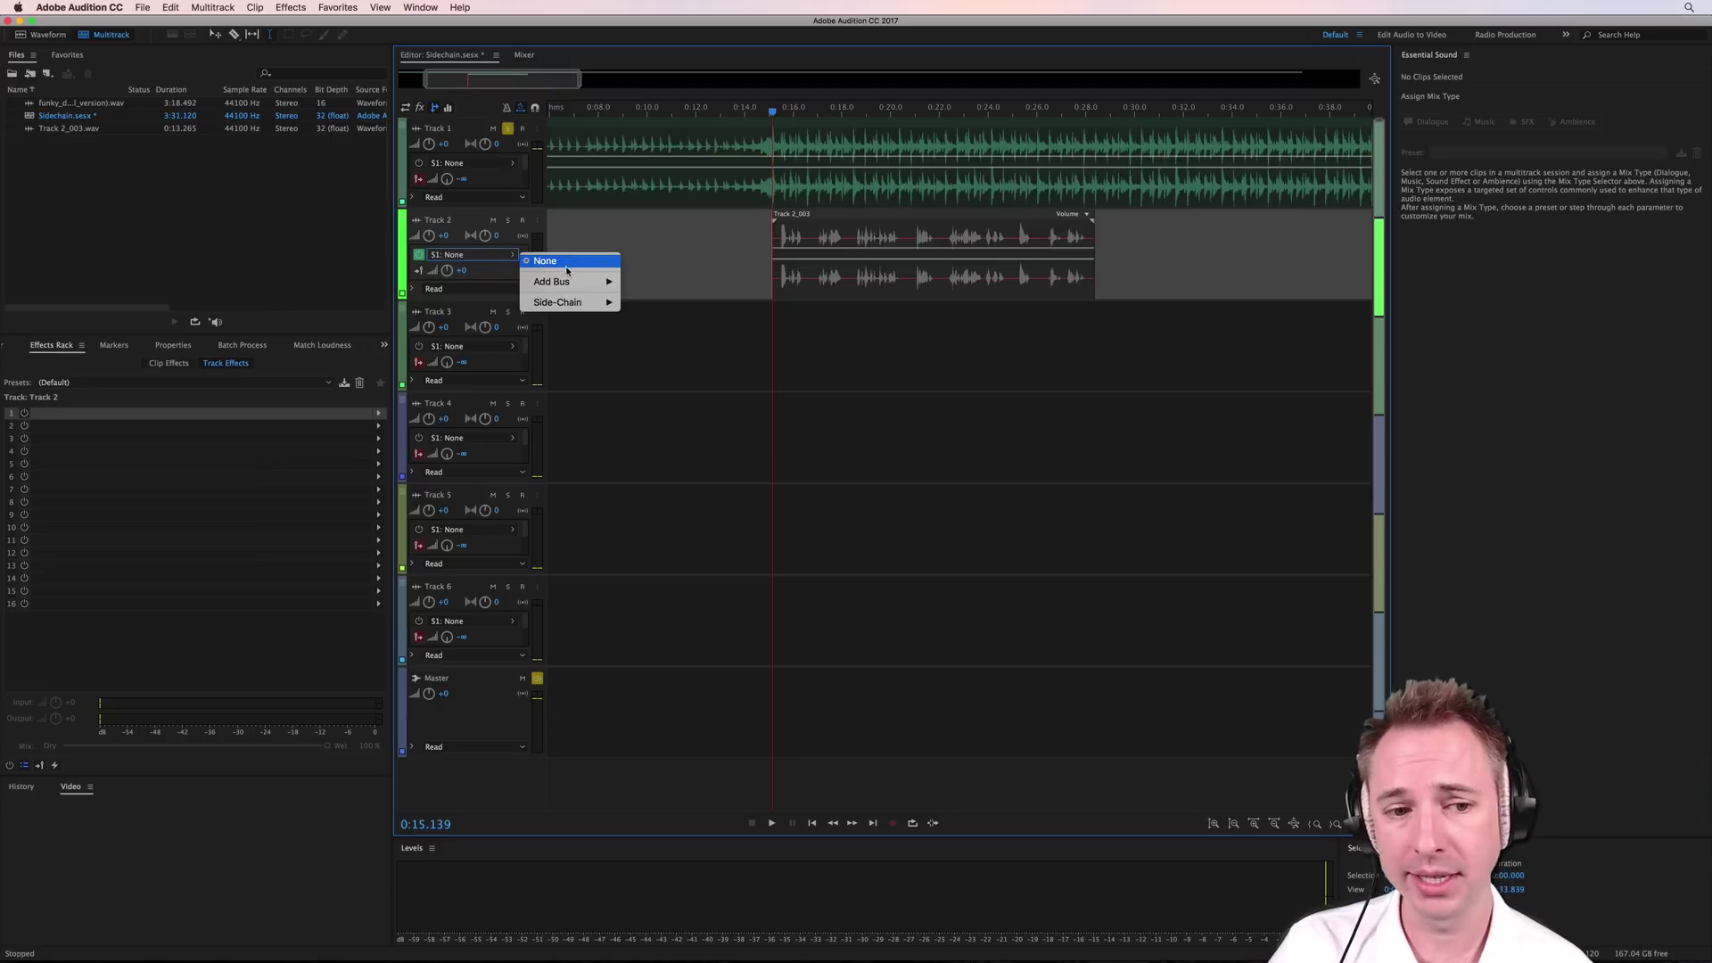
{"action": "mouse_move", "coordinate": [575, 304]}
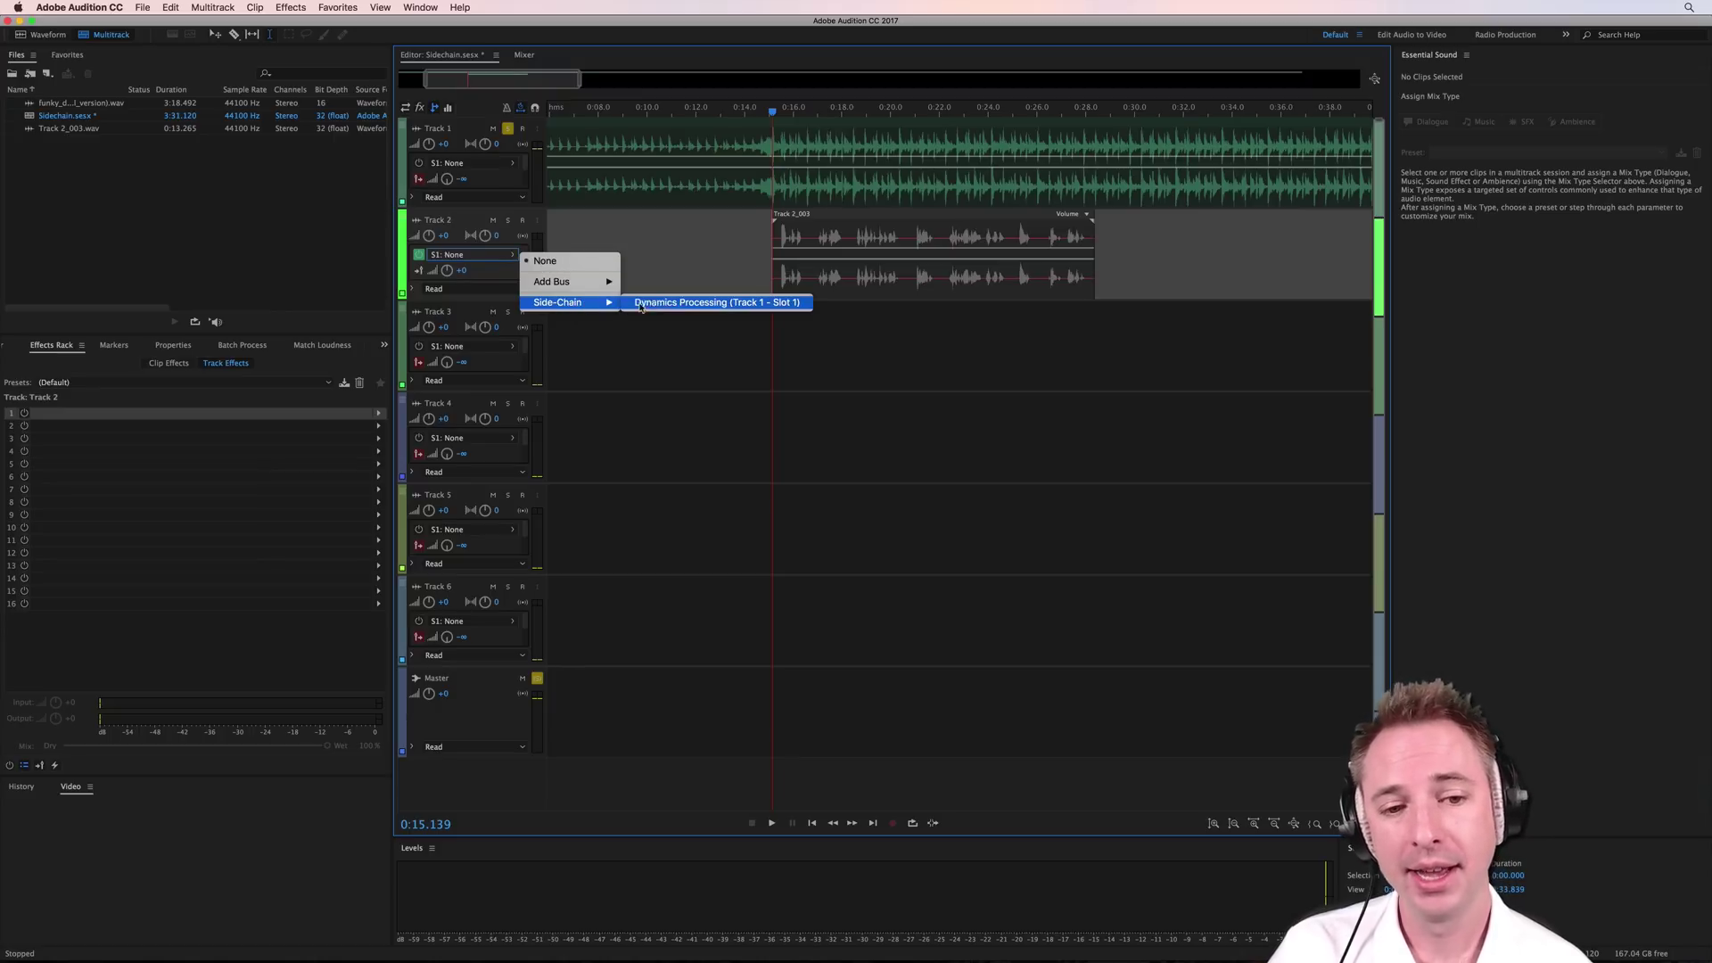
{"action": "left_click", "coordinate": [771, 304]}
- Select Track 1 and play the session to hear the music duck under the voiceover
{"action": "left_click", "coordinate": [509, 131]}
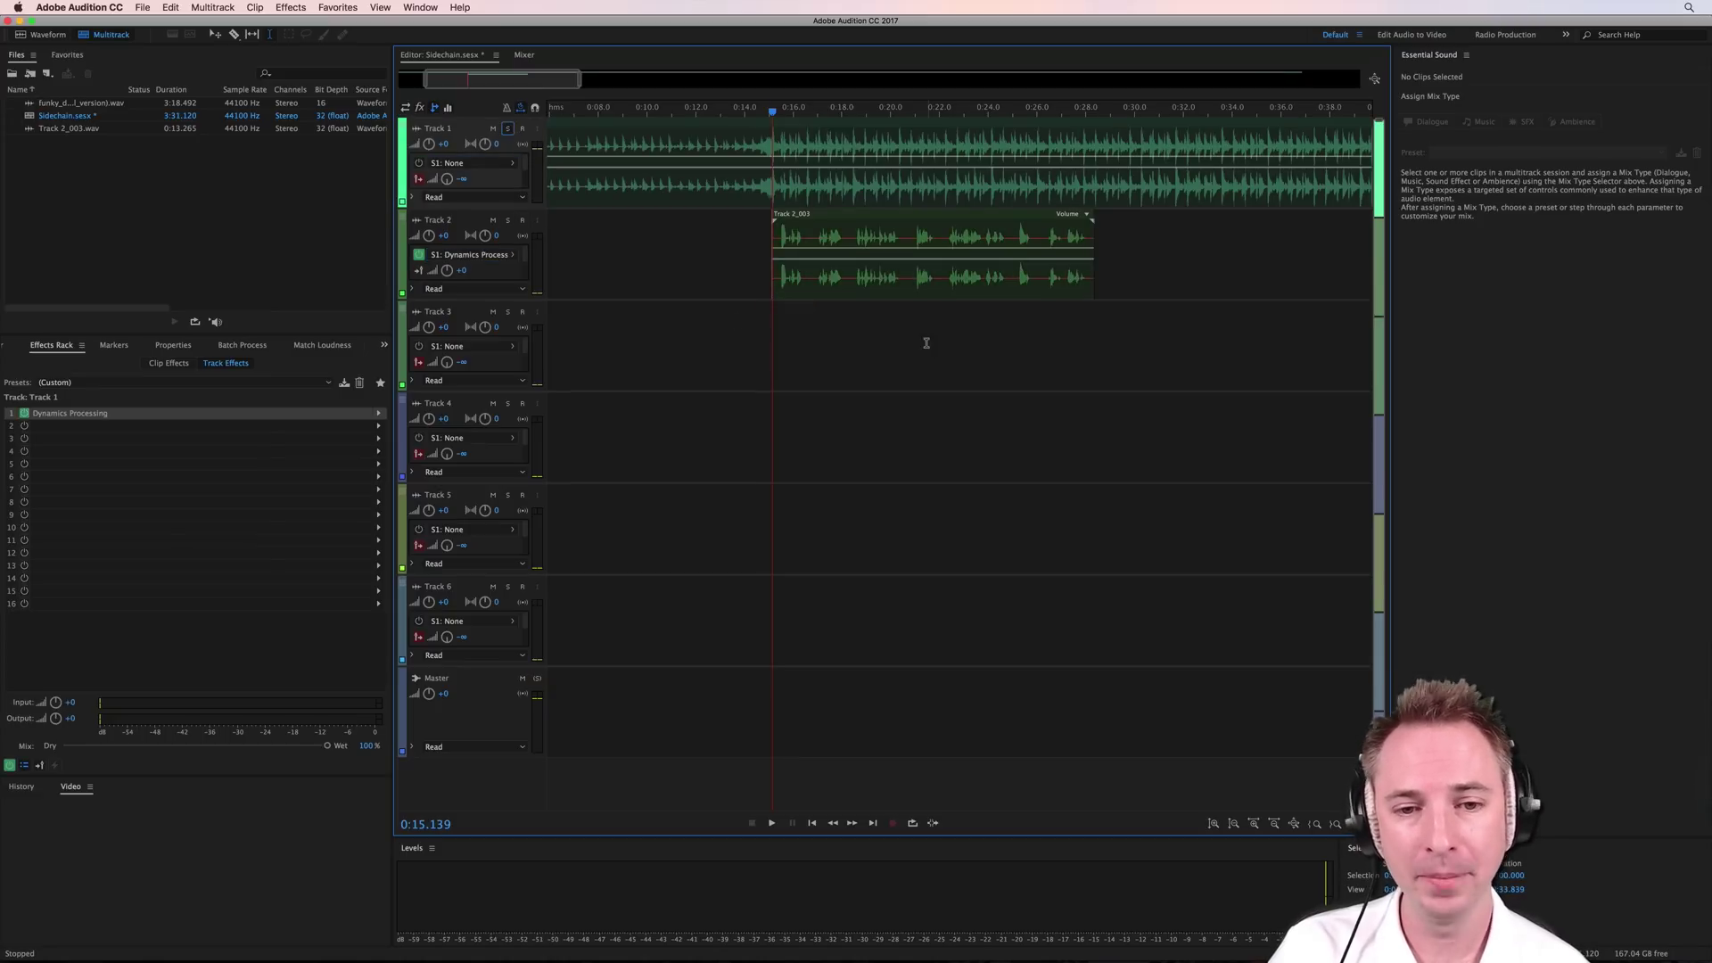
{"action": "key", "text": "space"}
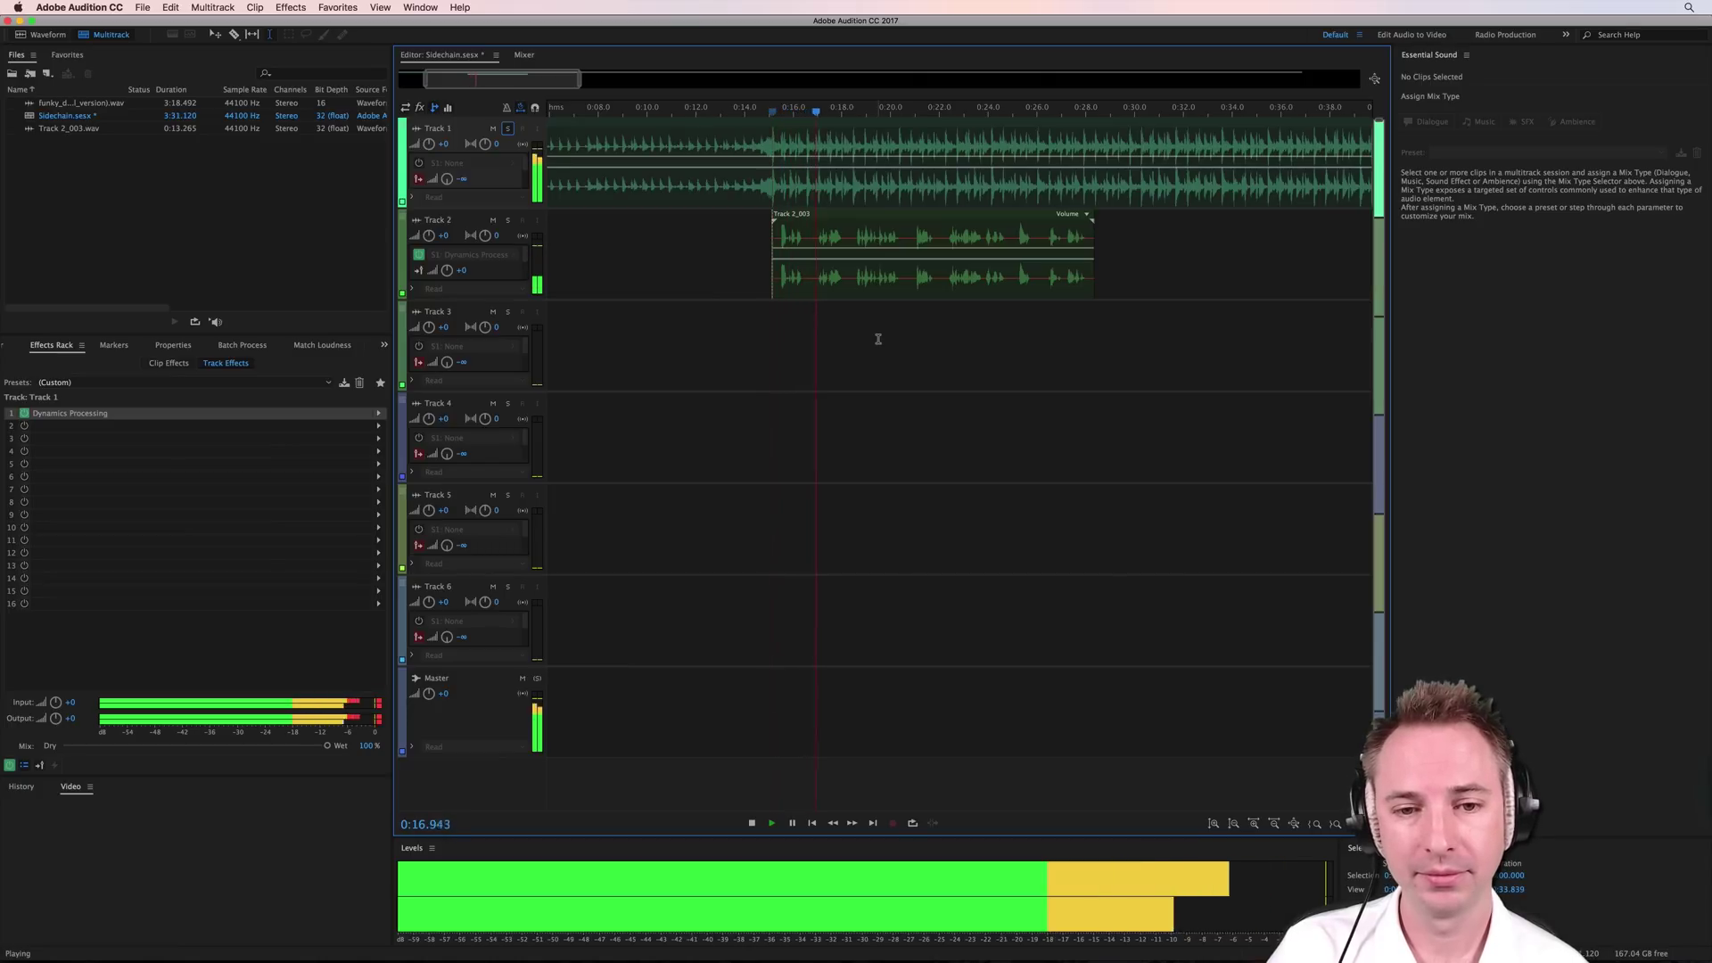
{"action": "key", "text": "space"}
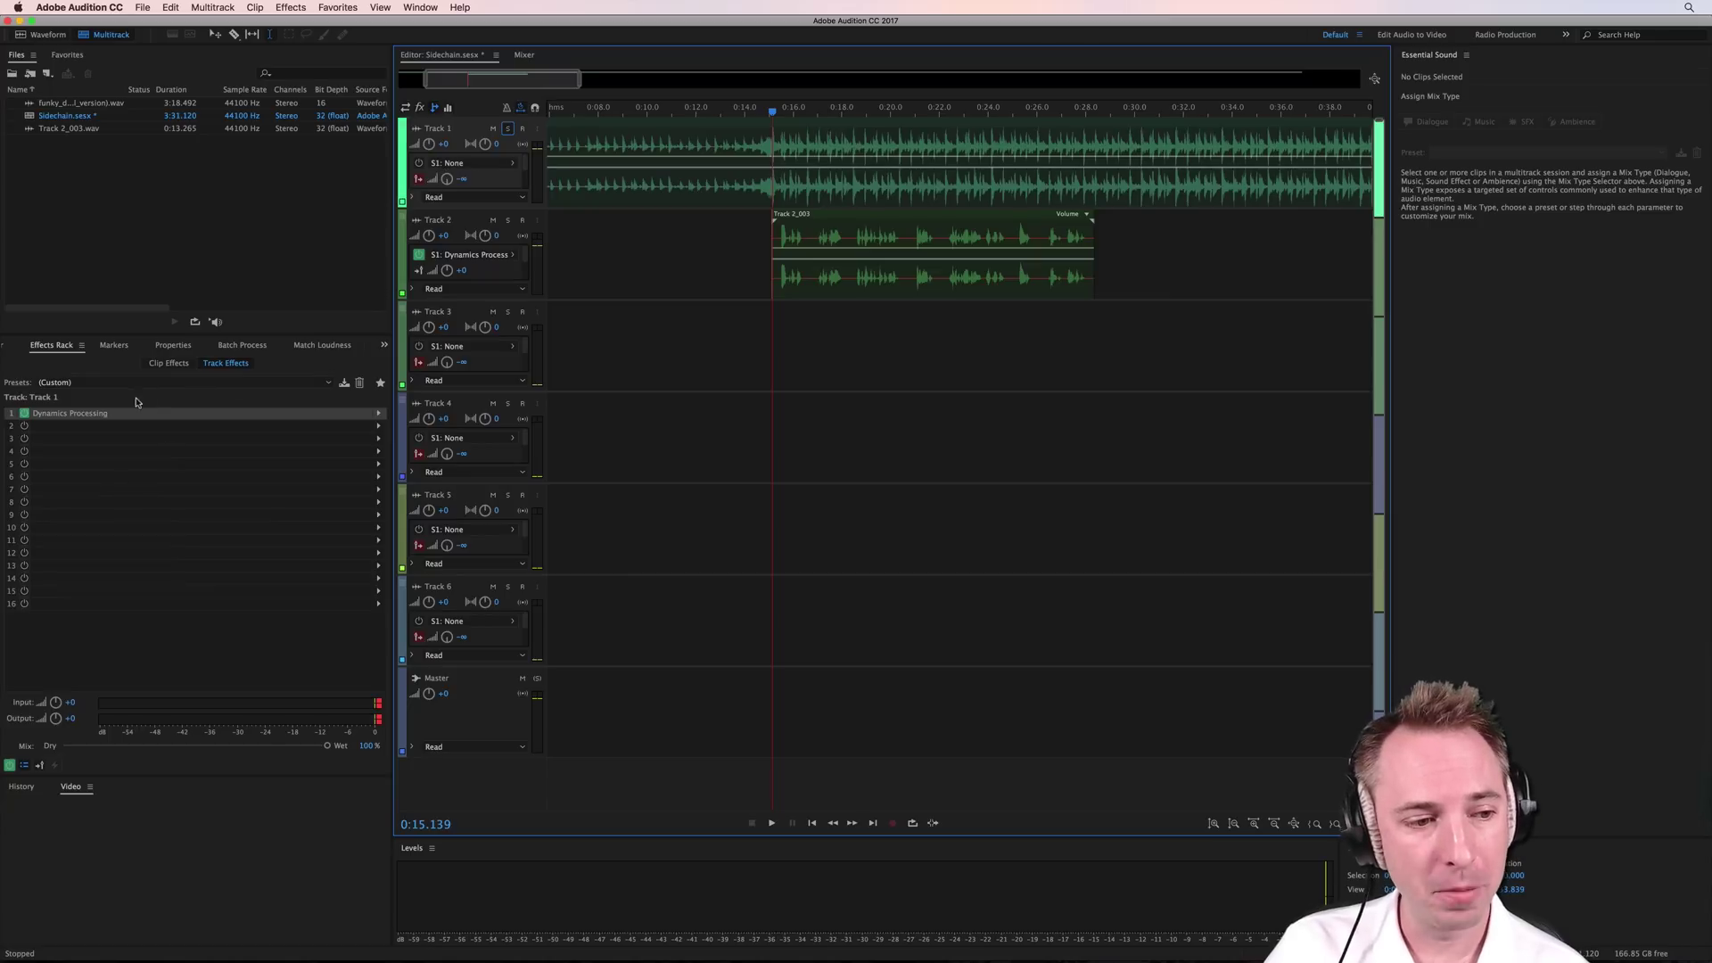
- Reshape Track 1's compressor to about 8.11:1 above -40.54 dB while playing the mix
{"action": "double_click", "coordinate": [103, 413]}
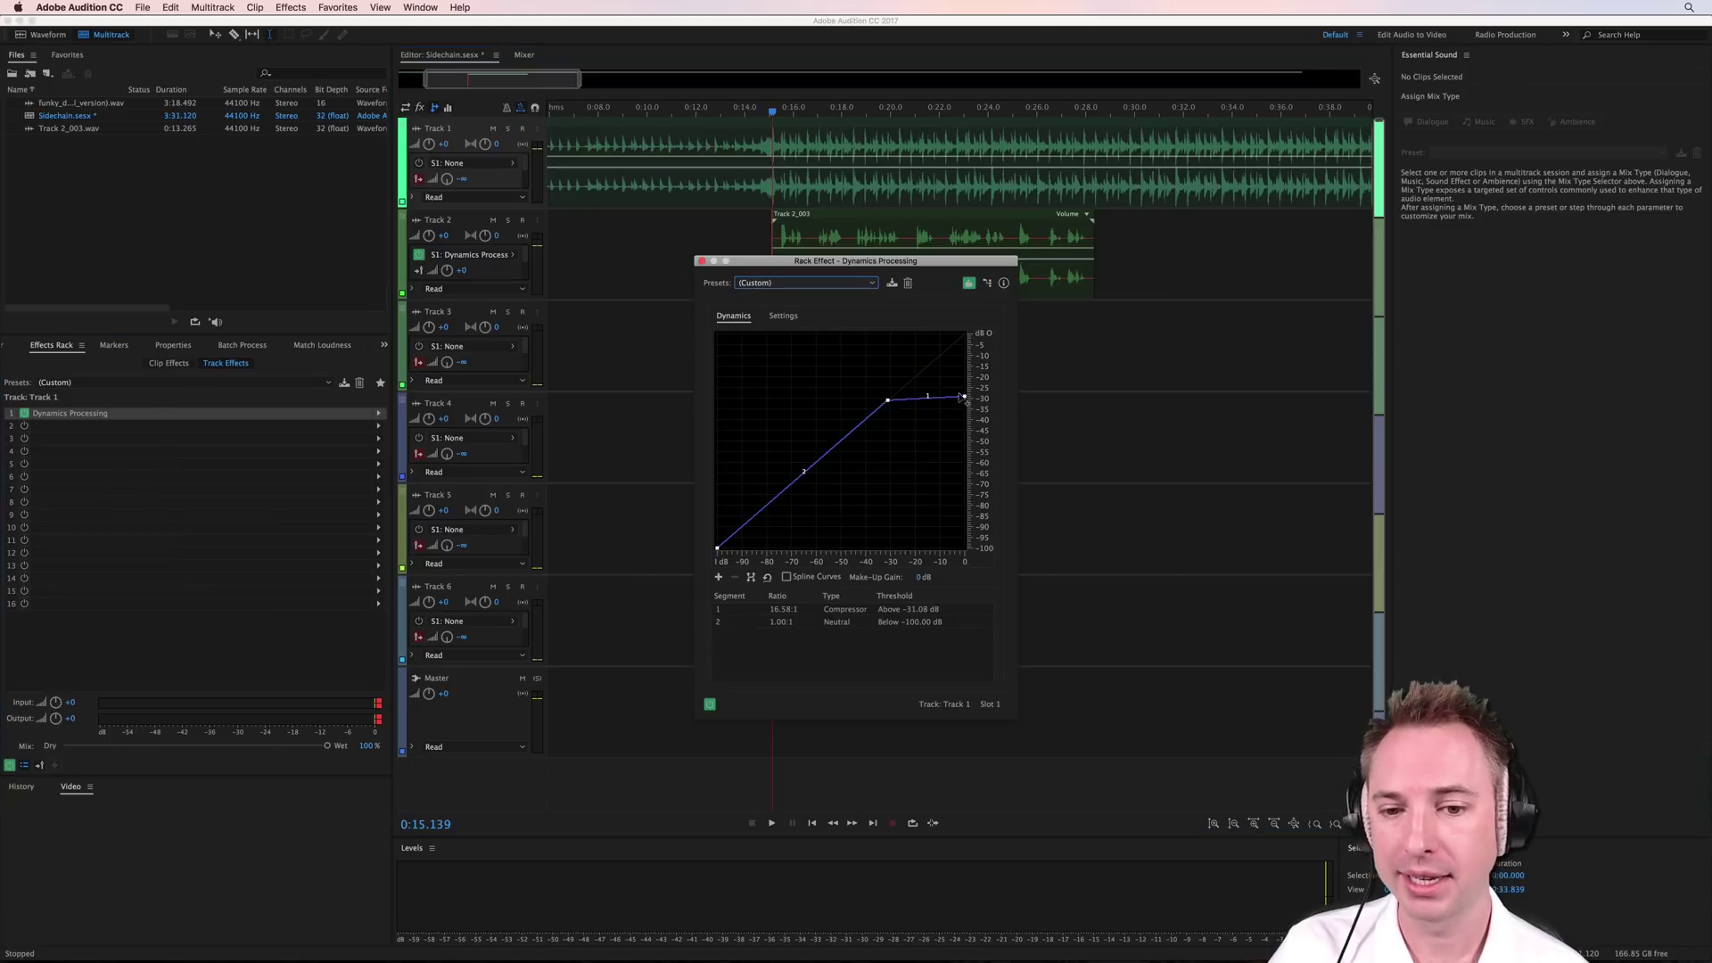
{"action": "left_click_drag", "start_coordinate": [888, 400], "coordinate": [864, 423]}
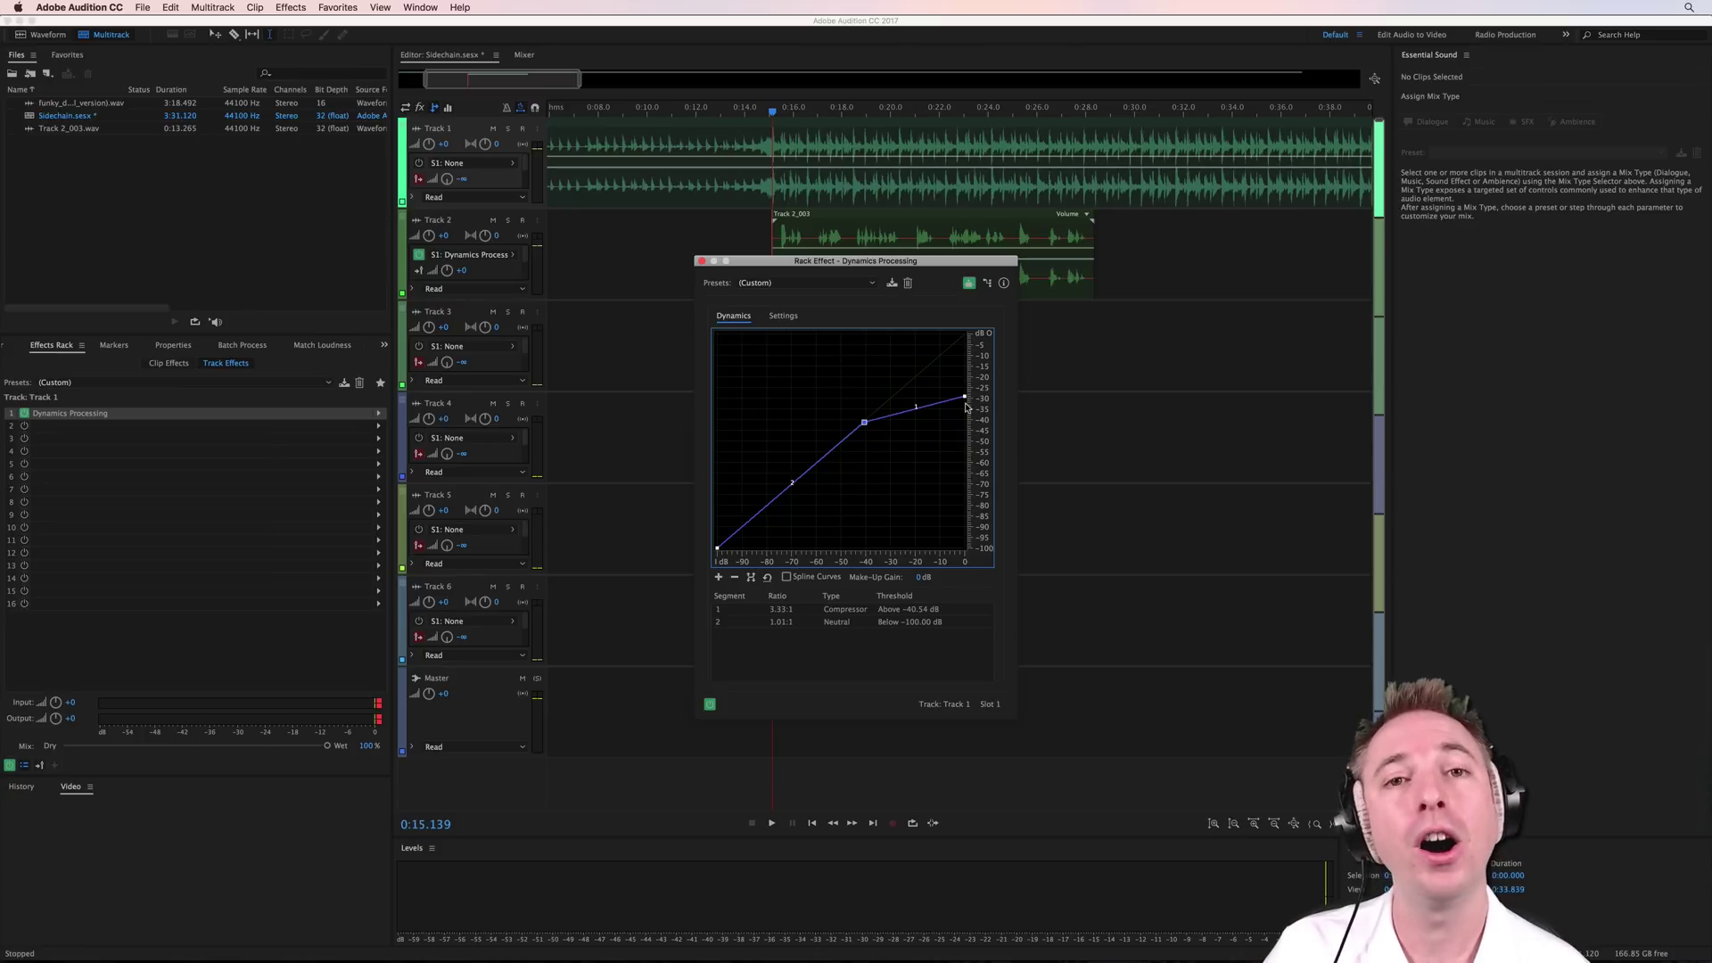
{"action": "key", "text": "space"}
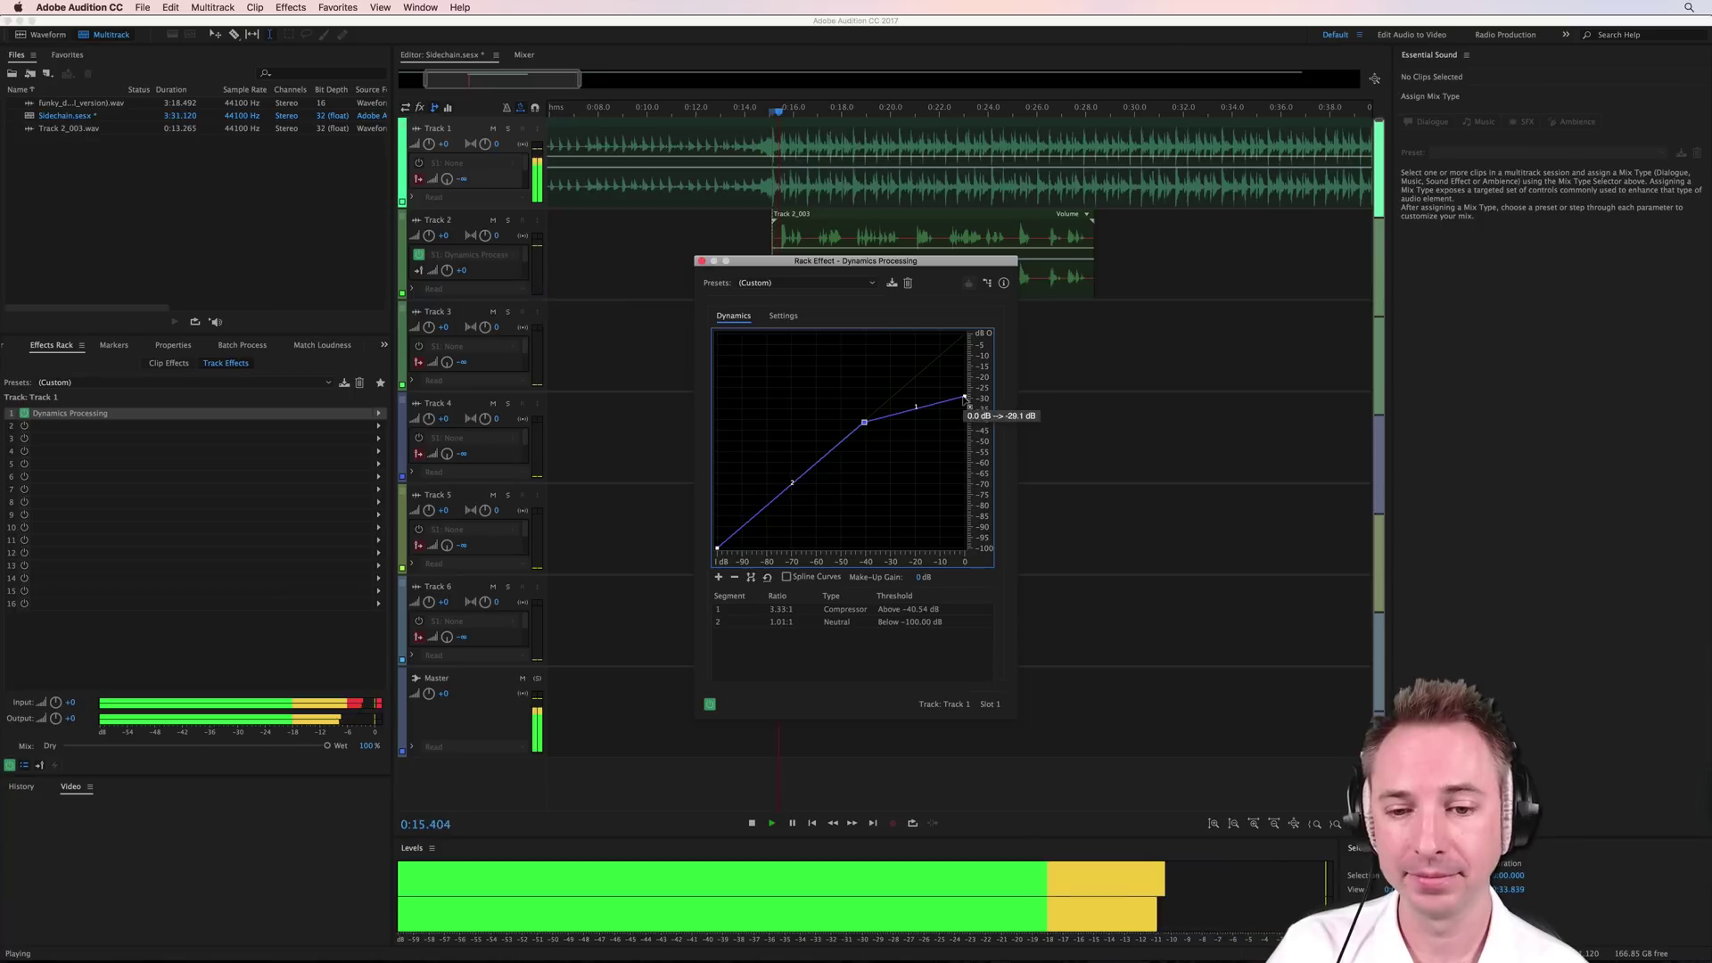
{"action": "mouse_move", "coordinate": [964, 398]}
{"action": "left_mouse_down"}
{"action": "mouse_move", "coordinate": [965, 449]}
{"action": "mouse_move", "coordinate": [974, 415]}
{"action": "left_mouse_up"}
{"action": "key", "text": "space"}
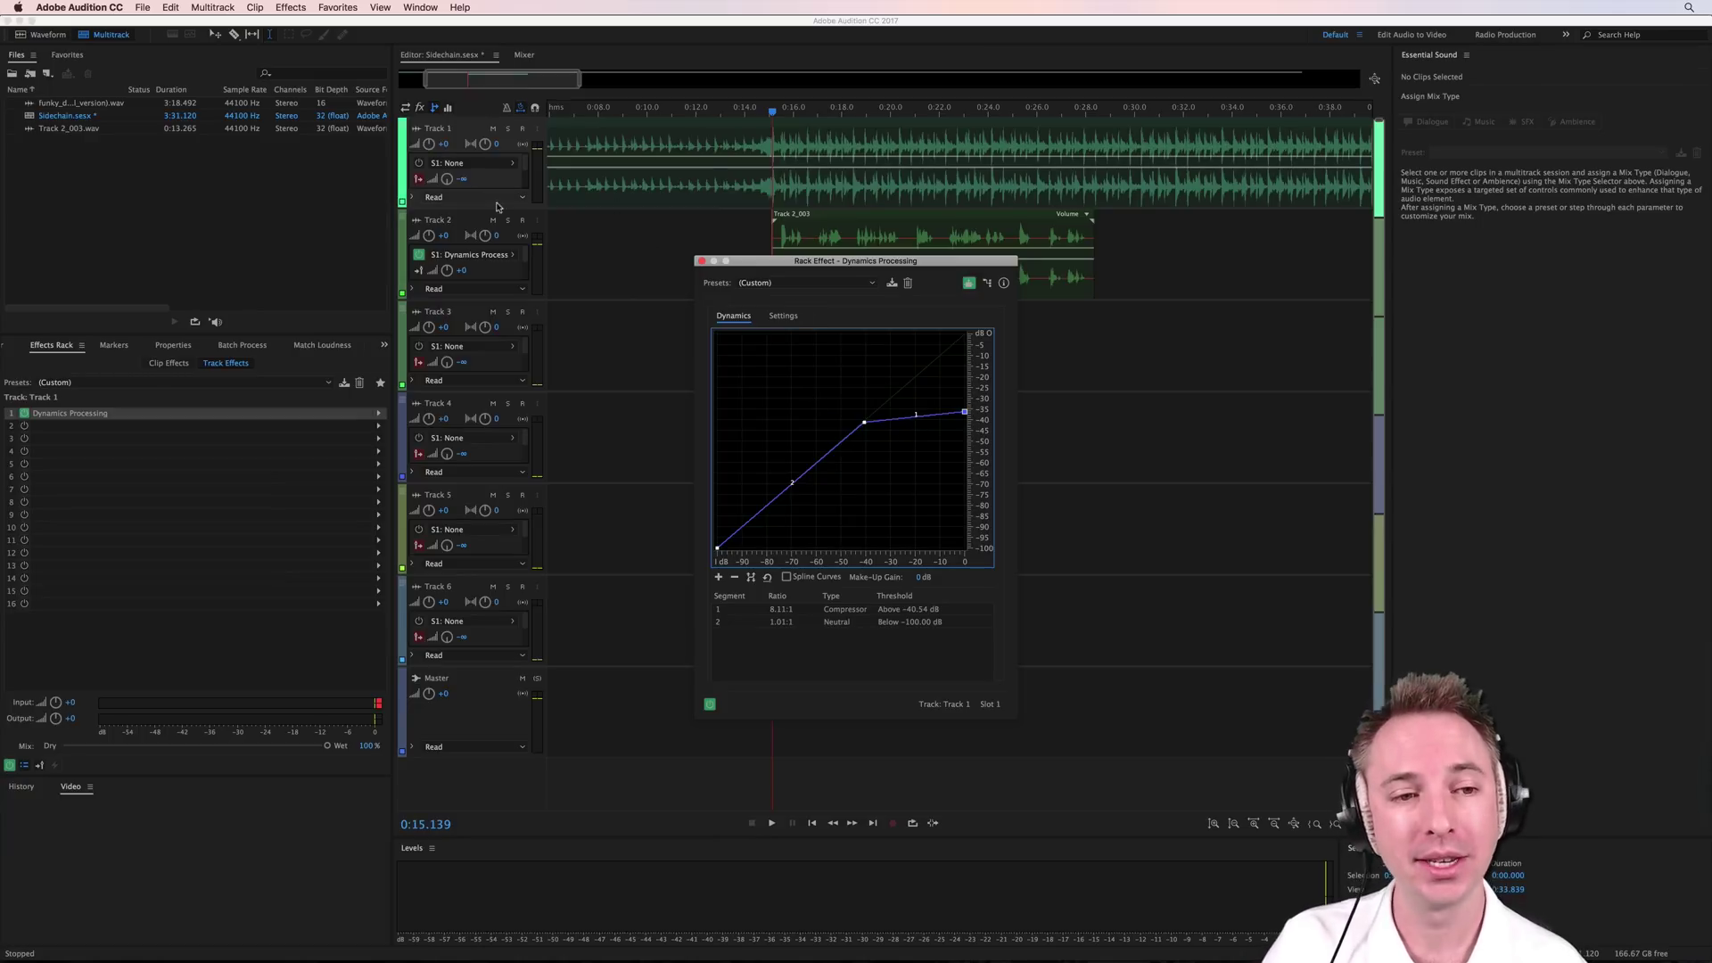
- Set the compressor's side-chain input to Stereo, close the effect, and show Track 2's send destinations
{"action": "left_click", "coordinate": [969, 288]}
{"action": "left_click", "coordinate": [982, 321]}
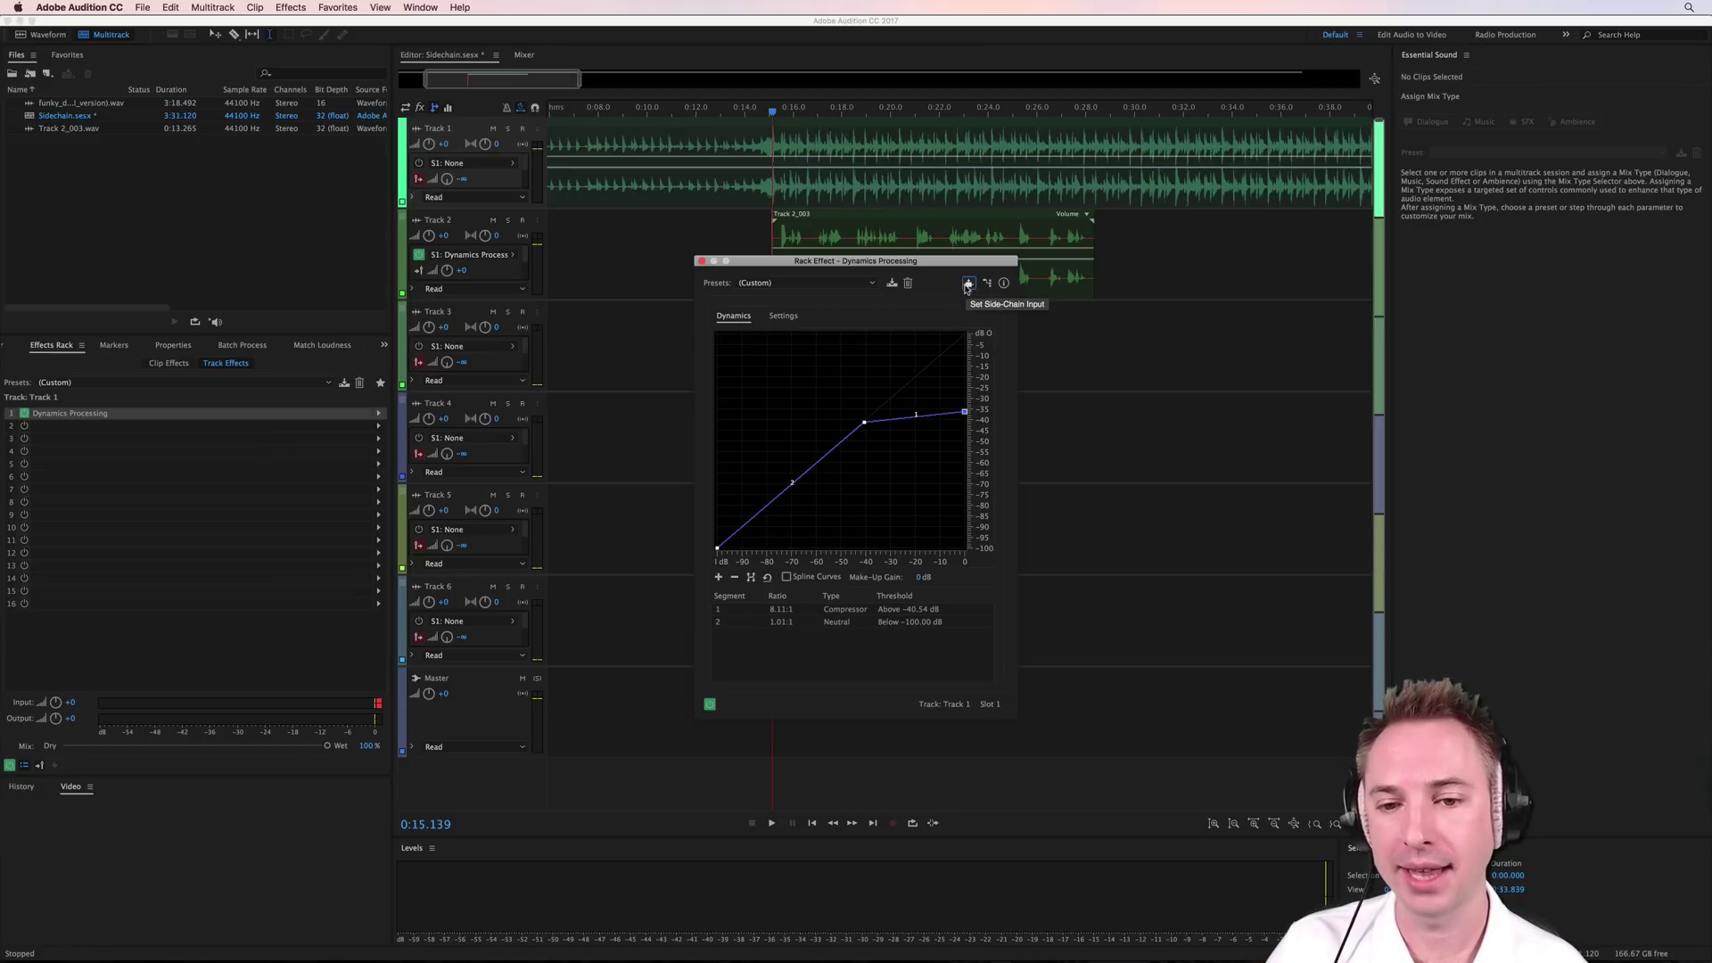
{"action": "left_click", "coordinate": [701, 262]}
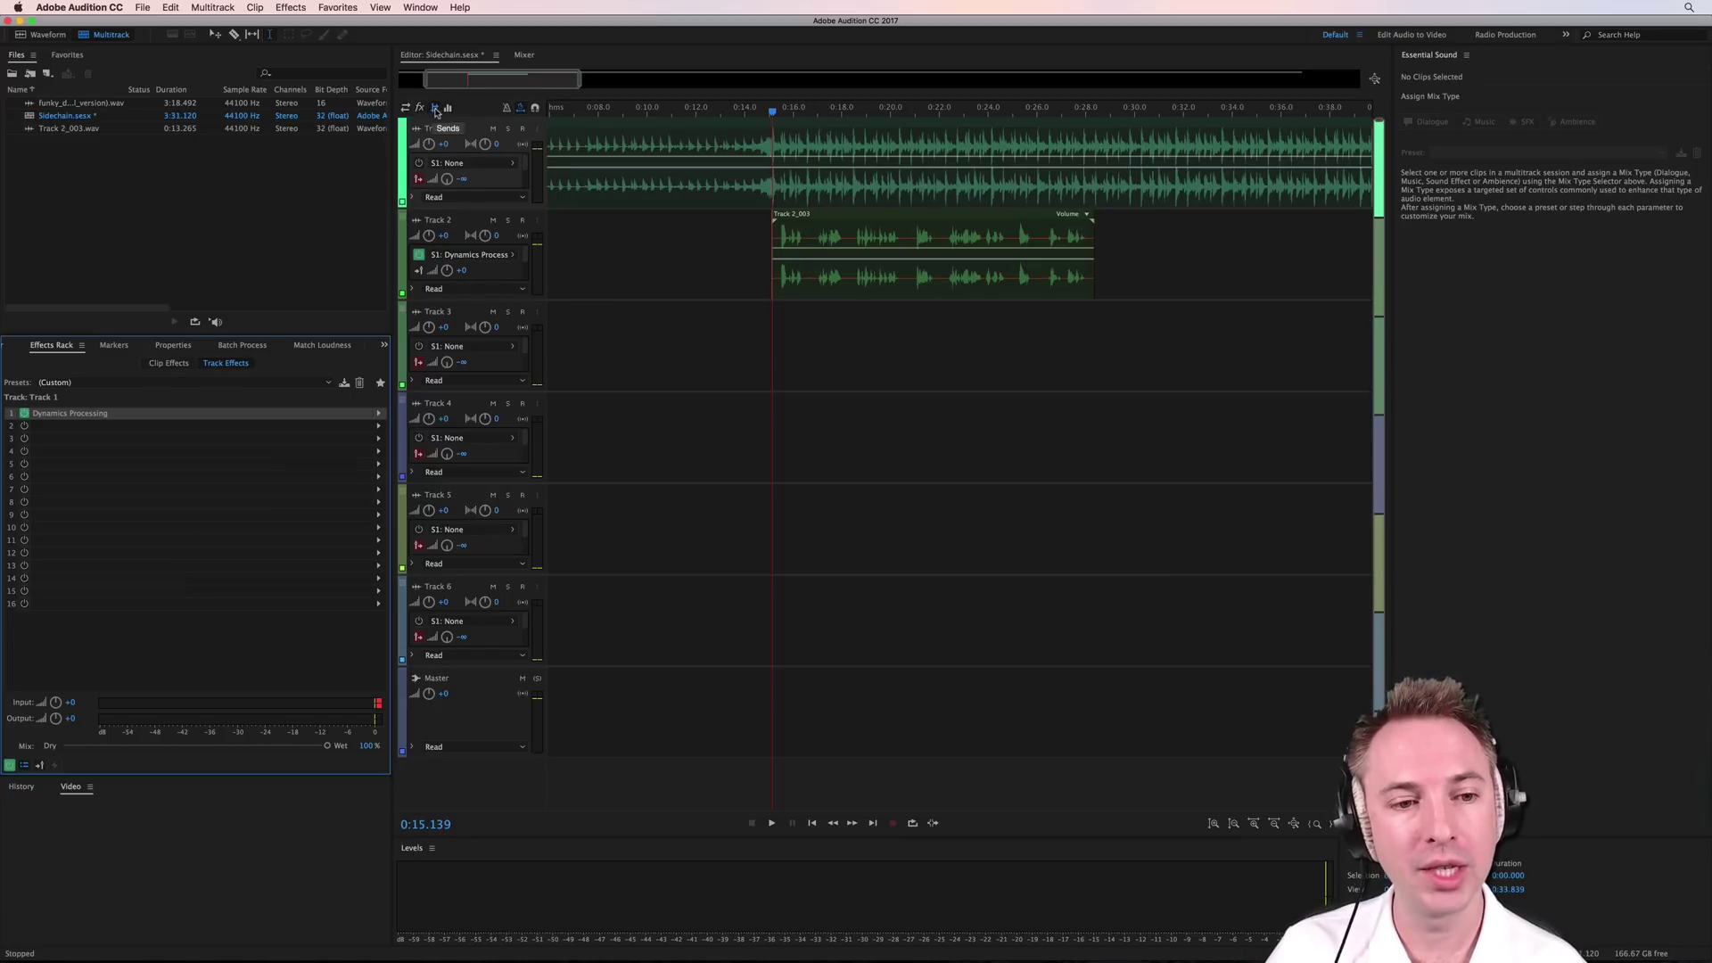
{"action": "left_click", "coordinate": [513, 255]}
{"action": "mouse_move", "coordinate": [588, 302]}
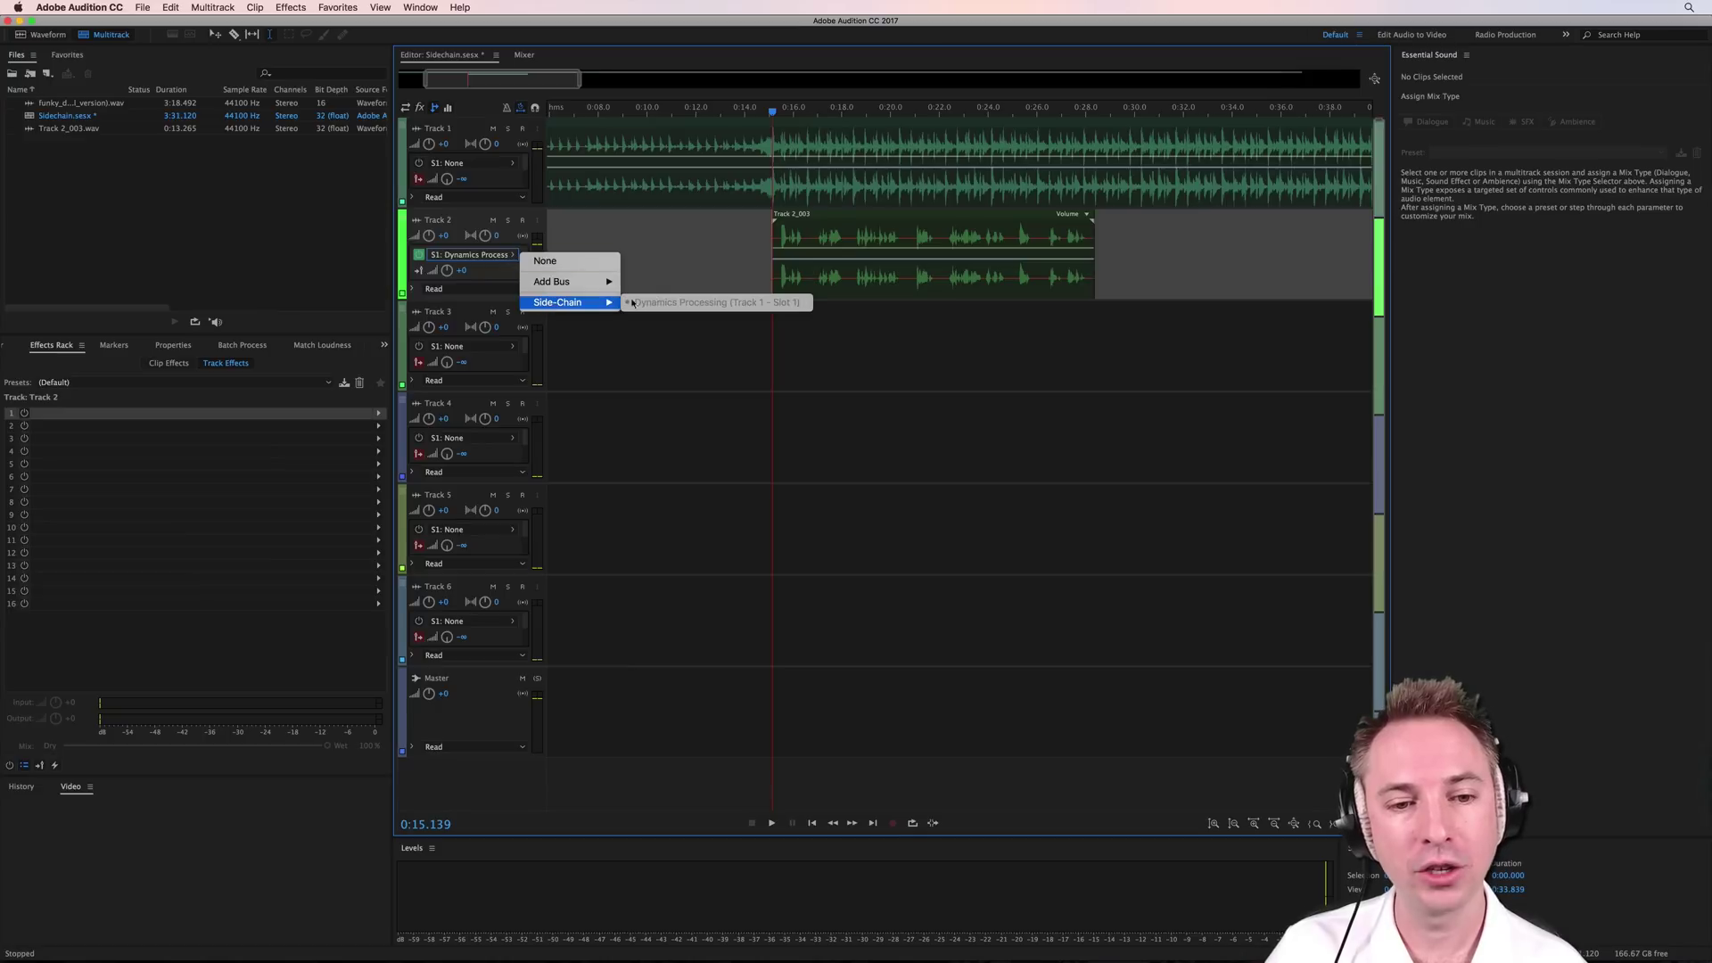